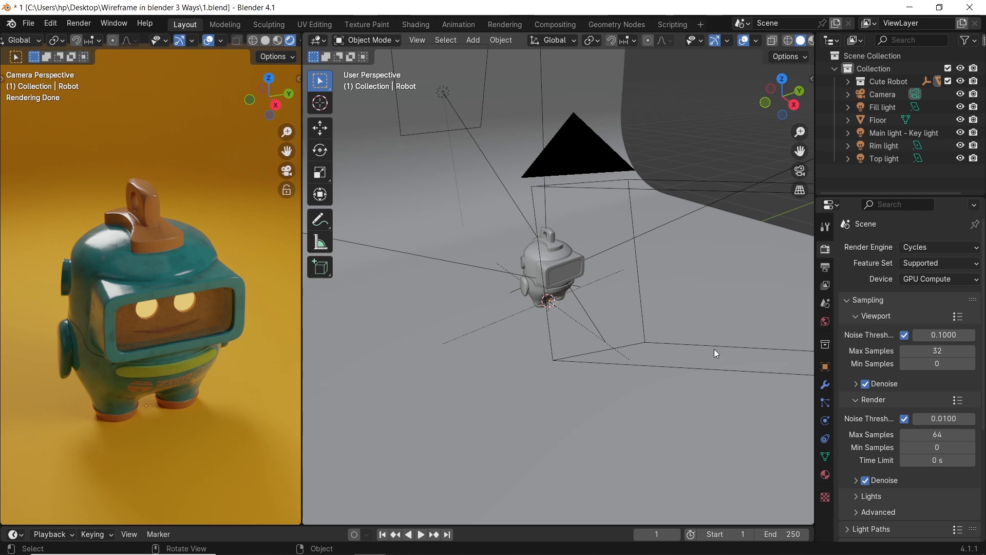
- Orbit the viewport around the grey robot to frame it up close
mouse_move(714, 349)
middle_mouse_down()
mouse_move(567, 340)
mouse_move(743, 327)
mouse_move(624, 329)
middle_mouse_up()
scroll(624, 329, "up", 4)
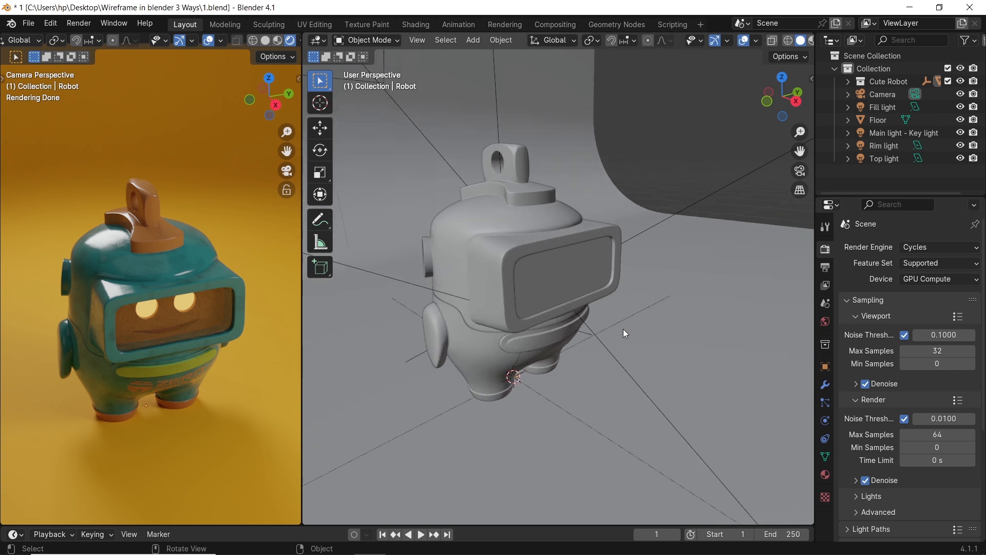
- Enable the Wireframe overlay so mesh edges draw over the solid robot
left_click(755, 42)
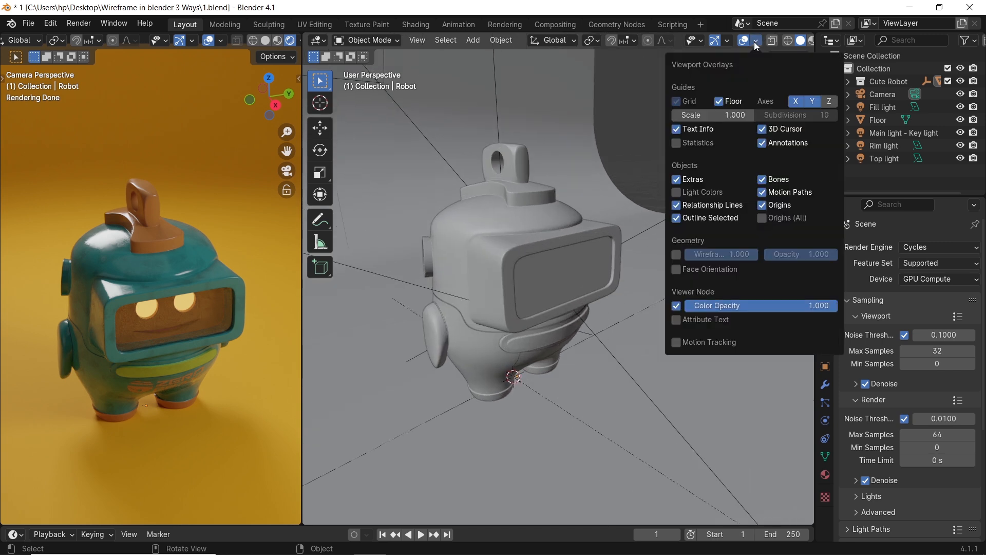
left_click(676, 255)
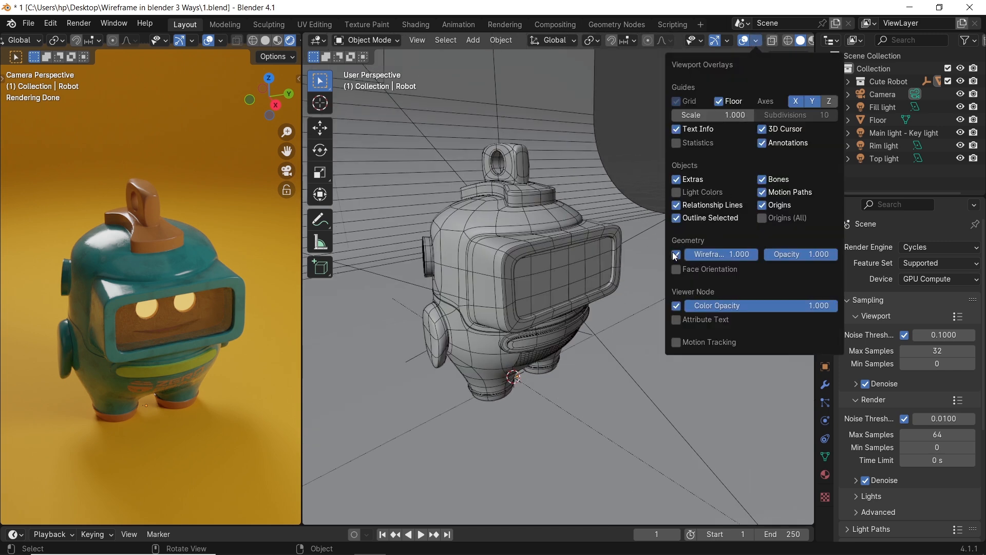
mouse_move(526, 258)
middle_mouse_down()
mouse_move(457, 315)
mouse_move(688, 211)
middle_mouse_up()
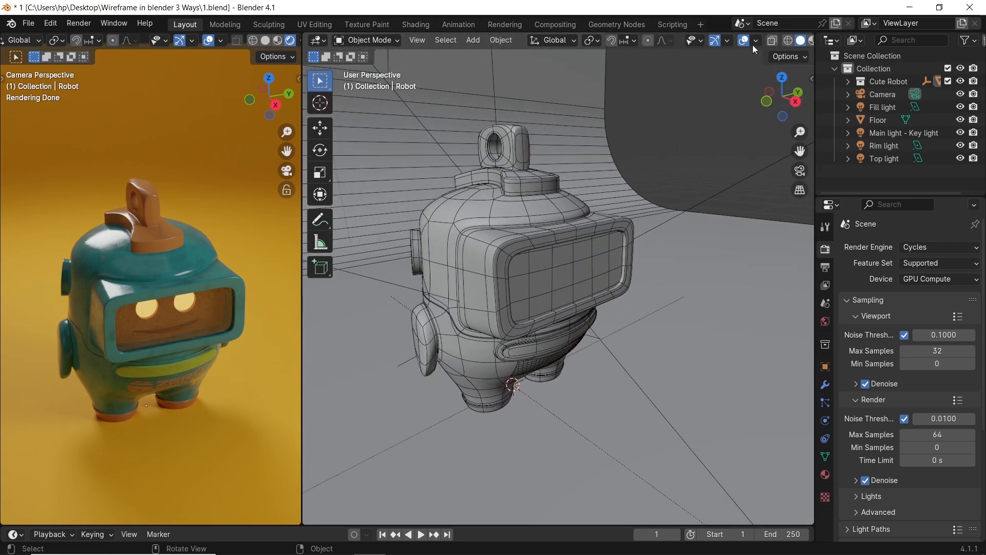
- Preview a thinner wireframe, restore it, and lower the wireframe overlay opacity
left_click(754, 40)
left_click_drag(714, 253, 716, 253)
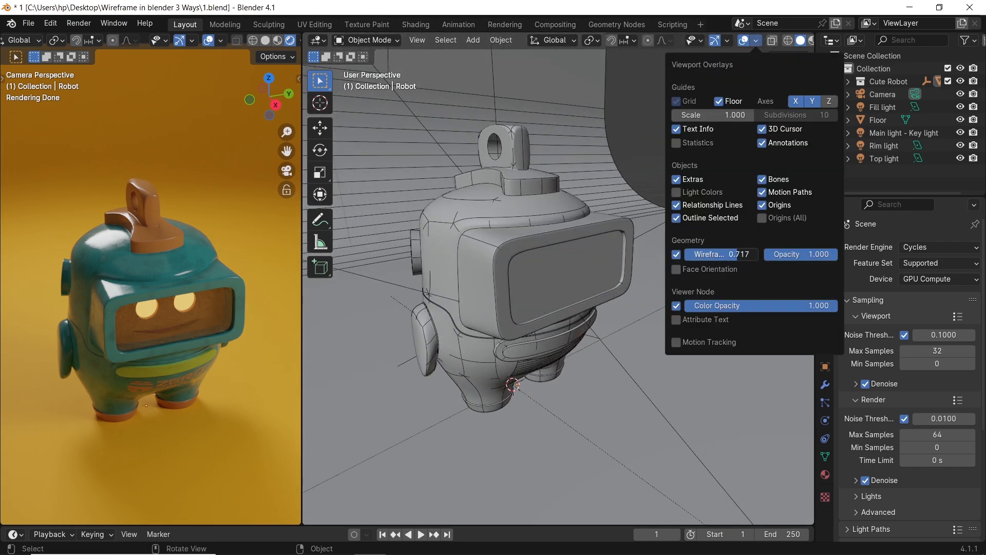
mouse_move(824, 254)
left_mouse_down()
mouse_move(791, 254)
mouse_move(838, 254)
left_mouse_up()
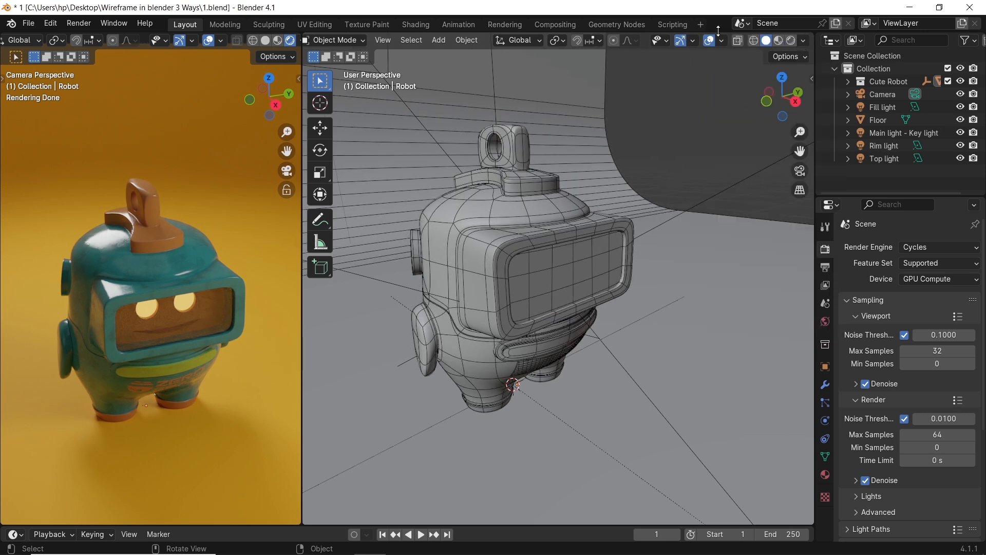
left_click(807, 40)
left_click(833, 101)
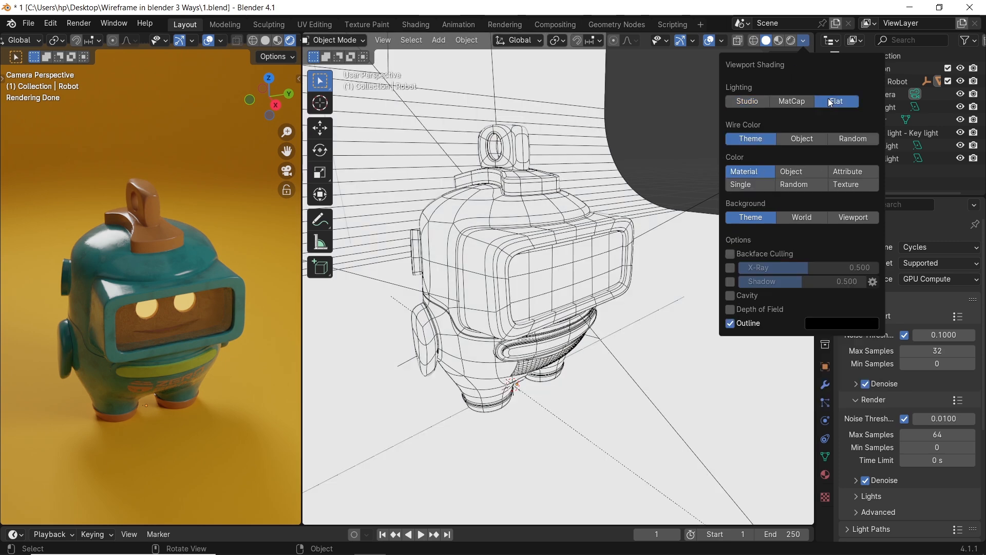
left_click(779, 104)
left_click(783, 122)
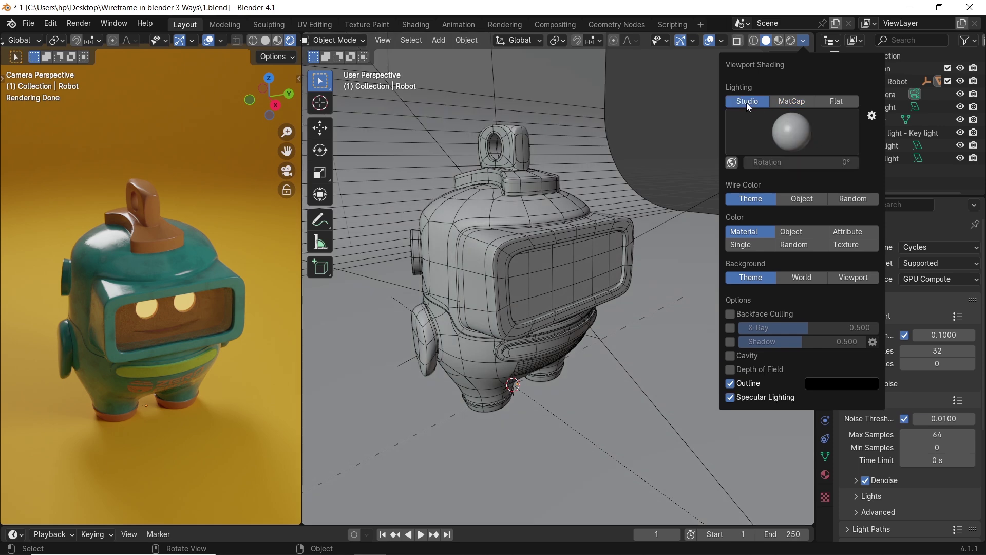
left_click(747, 100)
left_click(783, 125)
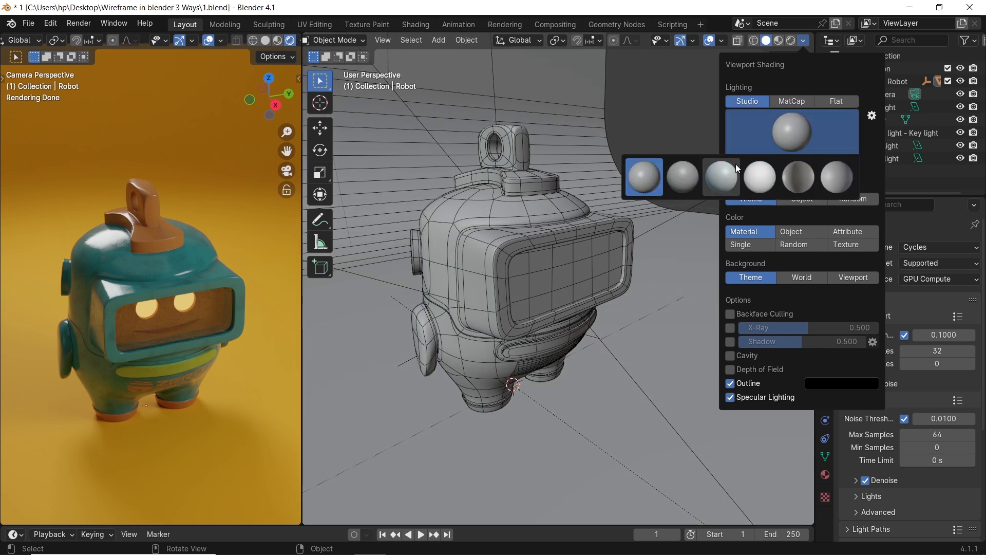
left_click(755, 149)
left_click(784, 131)
left_click(707, 149)
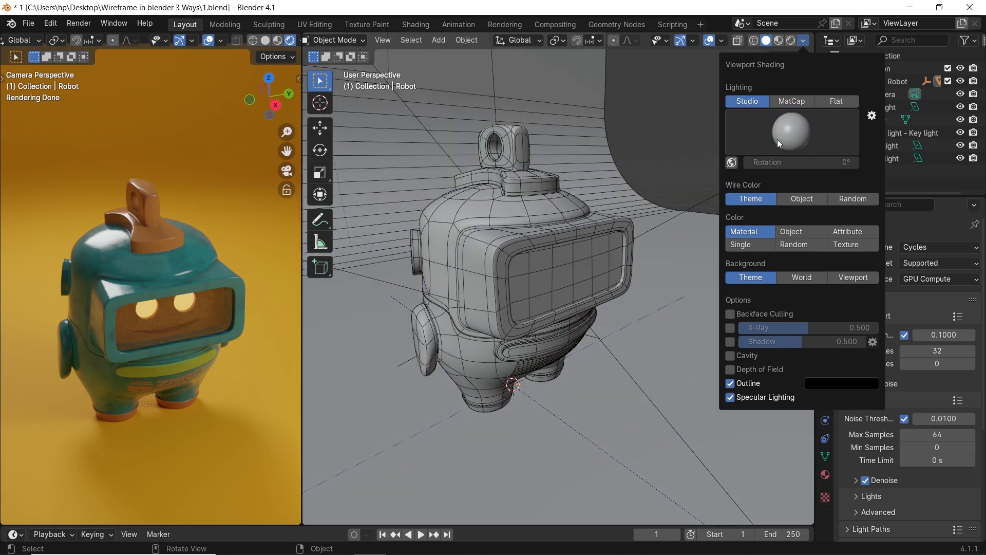
left_click(796, 229)
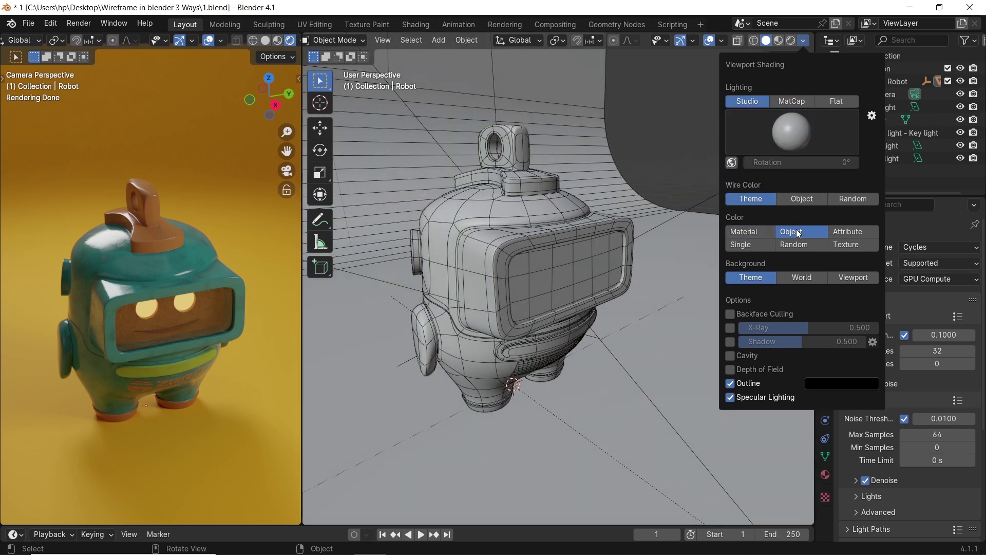
left_click(762, 234)
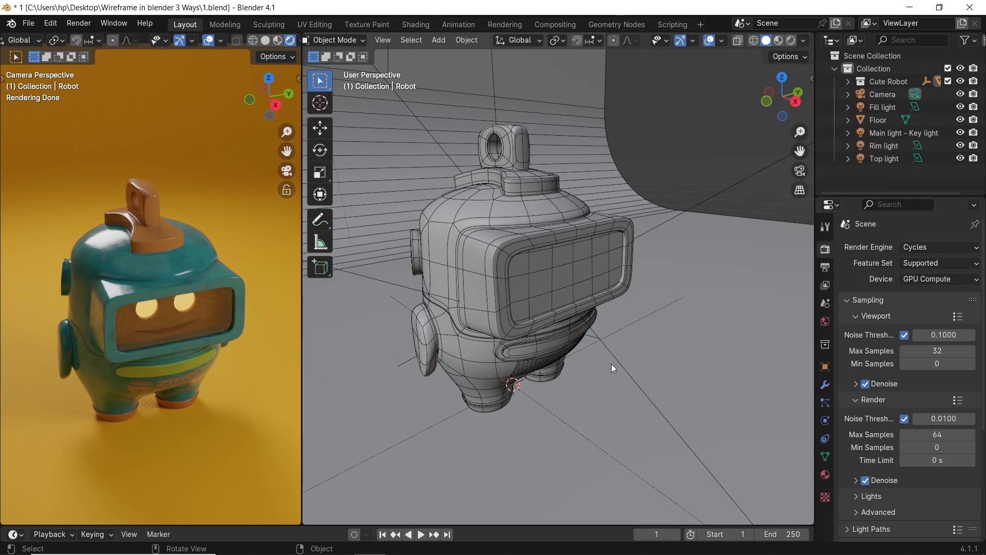
- Orbit to the robot's front, selecting its glass screen along the way
mouse_move(611, 364)
middle_mouse_down()
mouse_move(537, 376)
mouse_move(613, 305)
middle_mouse_up()
left_click(632, 301)
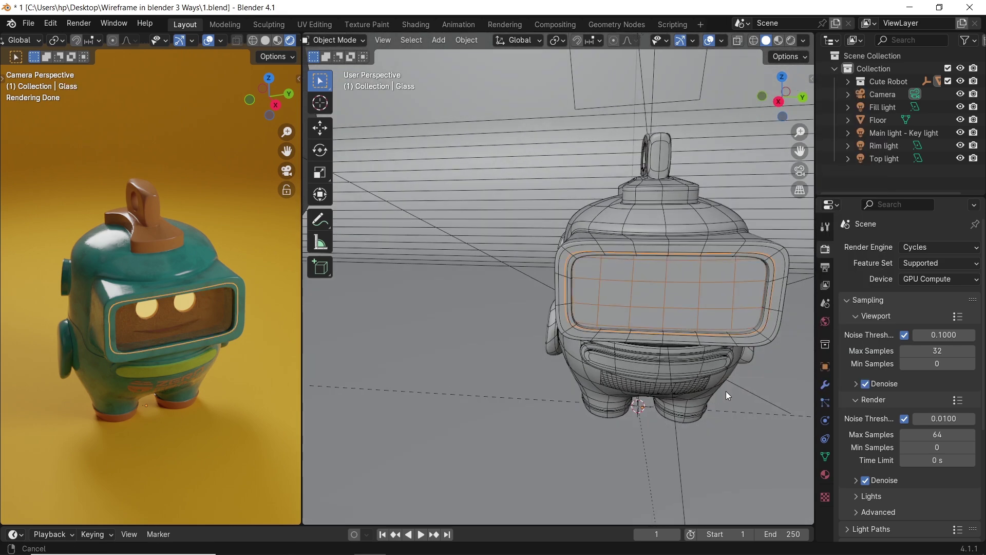
middle_click_drag(726, 390, 489, 387)
scroll(684, 339, "up", 4)
scroll(683, 339, "down", 6)
middle_click_drag(630, 363, 567, 353)
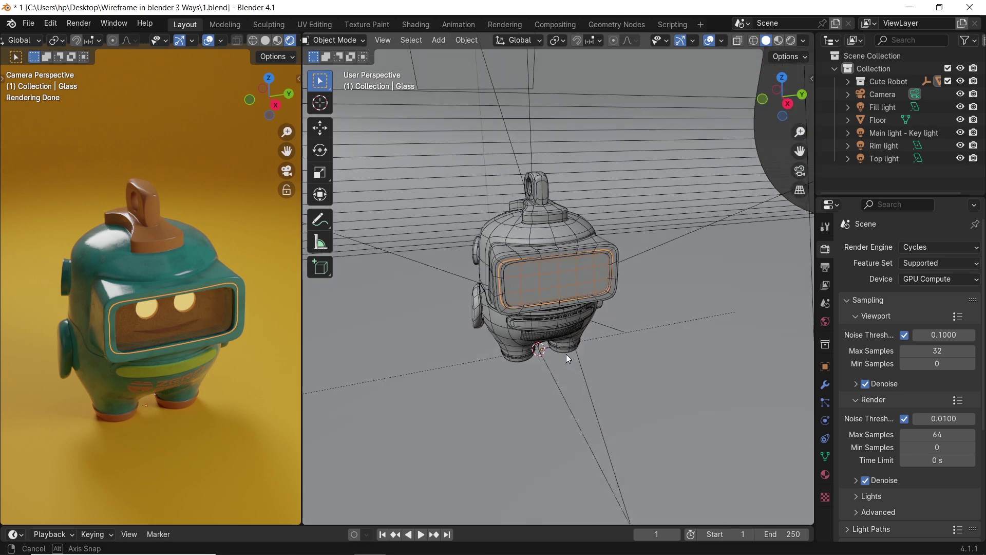
- Look through the scene camera with Numpad 0 so the robot fills the frame
key("KP_0")
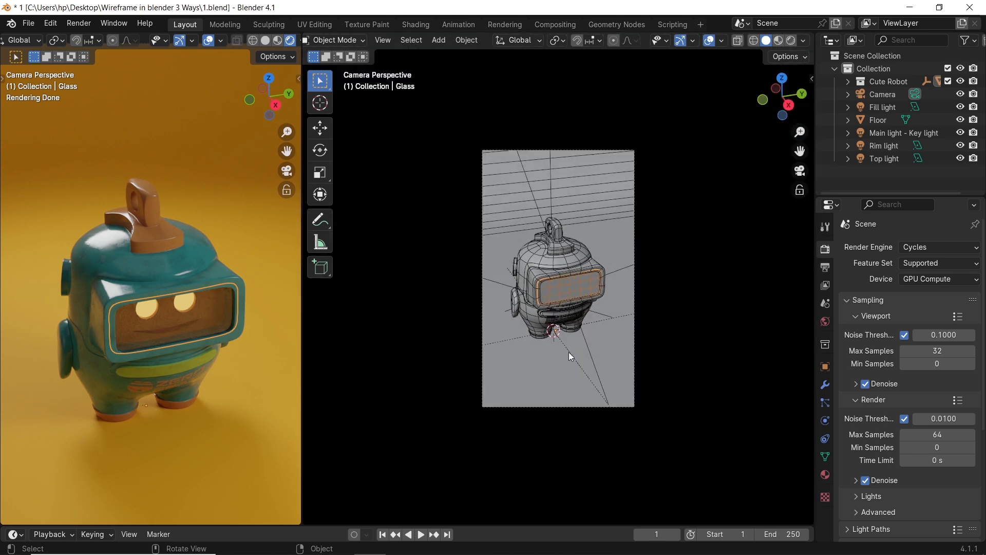
scroll(580, 368, "up", 3)
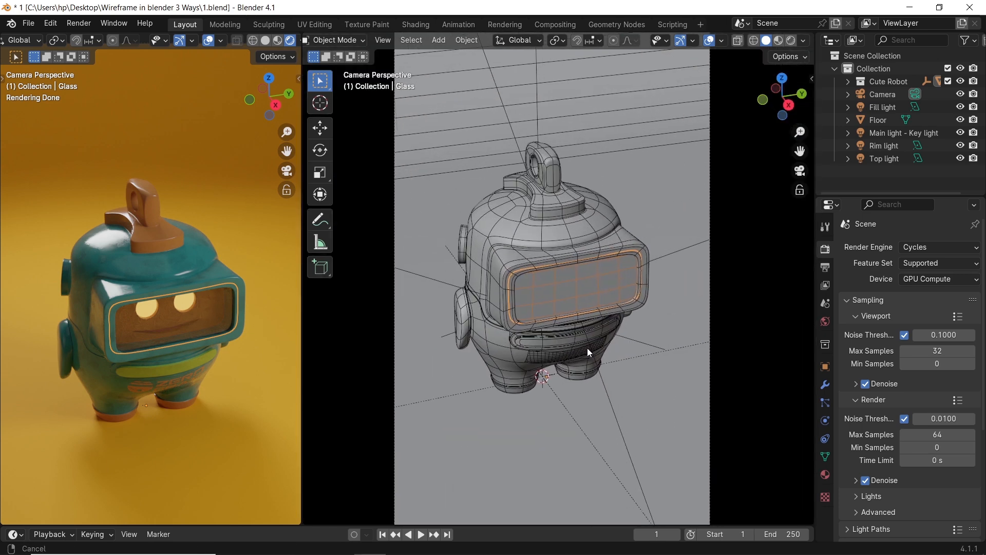
scroll(588, 347, "up", 1)
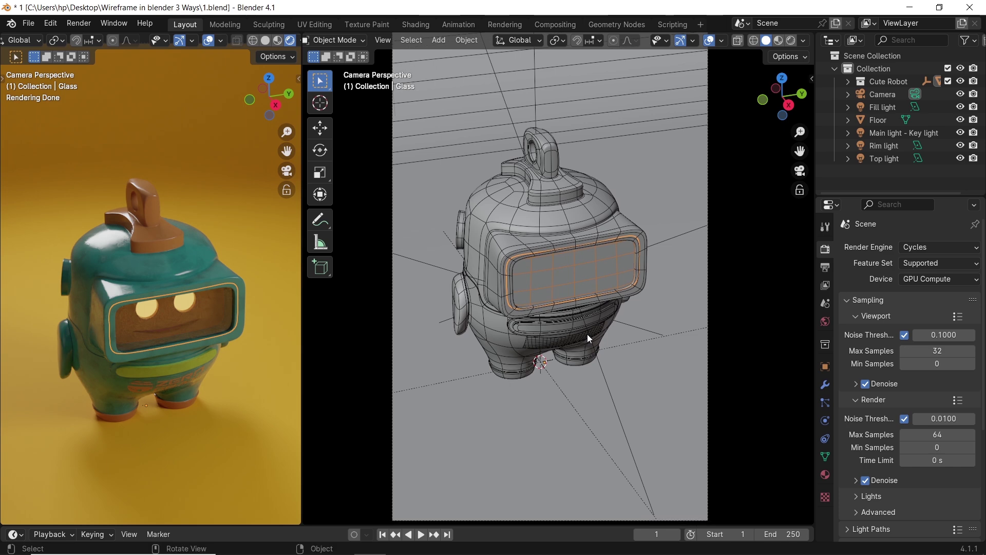
left_click(390, 40)
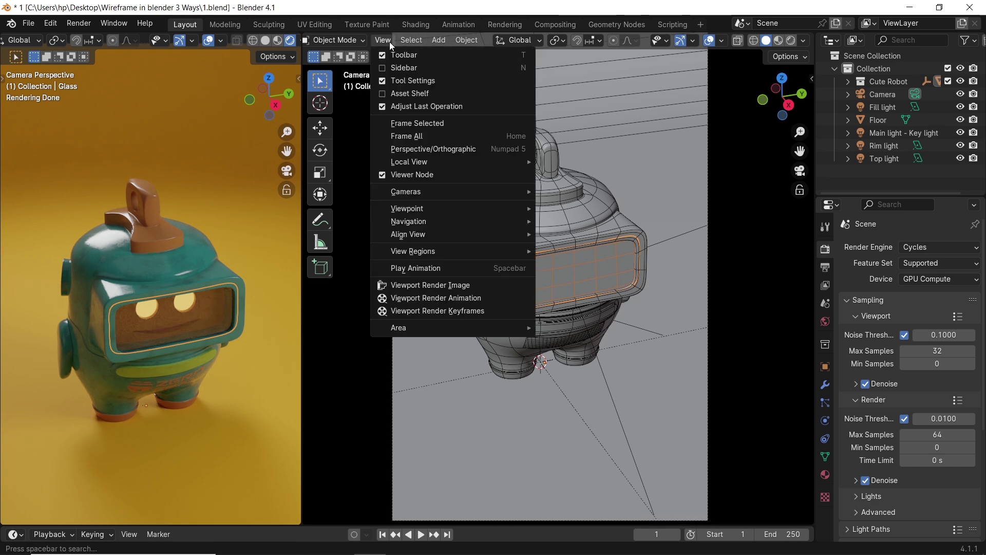
- Render a viewport snapshot of the wireframed robot, close it, and set the left view to wireframe shading
left_click(431, 287)
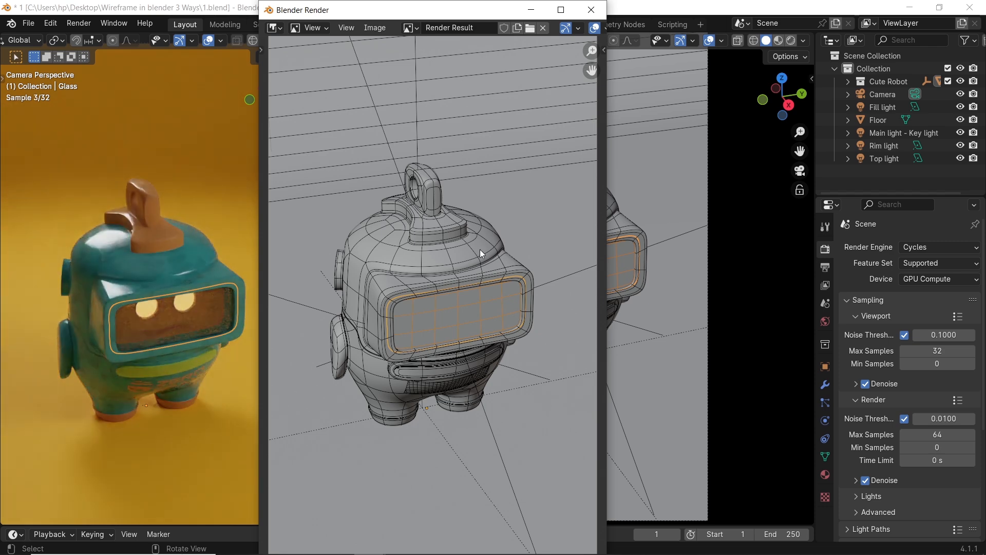
left_click(591, 9)
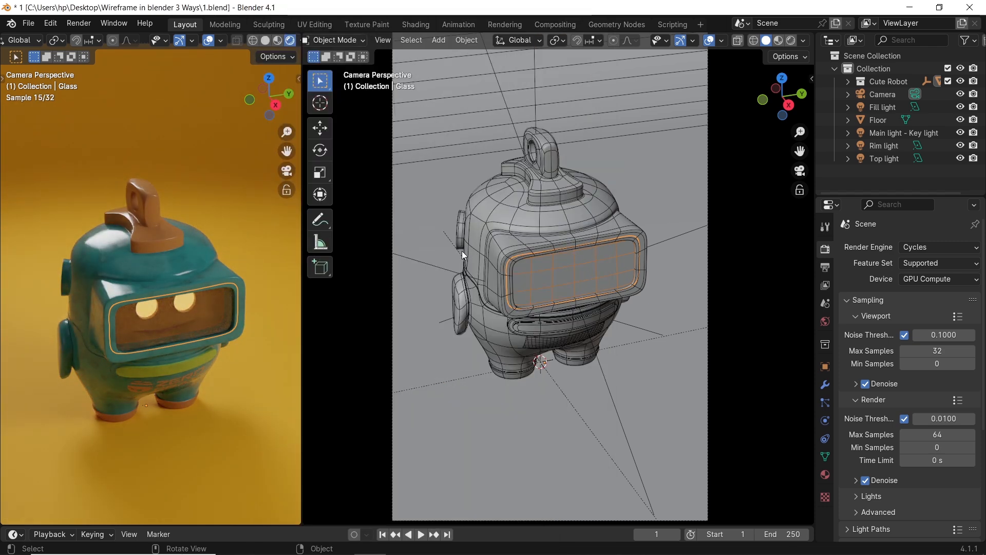
key("shift+z")
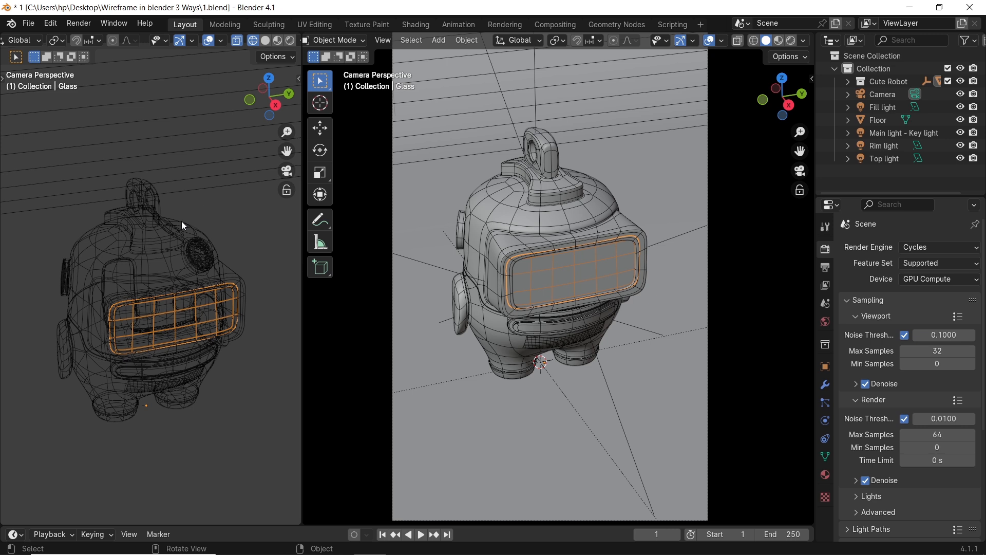
- Return the left view to solid shading and hide the 3D cursor and floor X/Y axes
key("z")
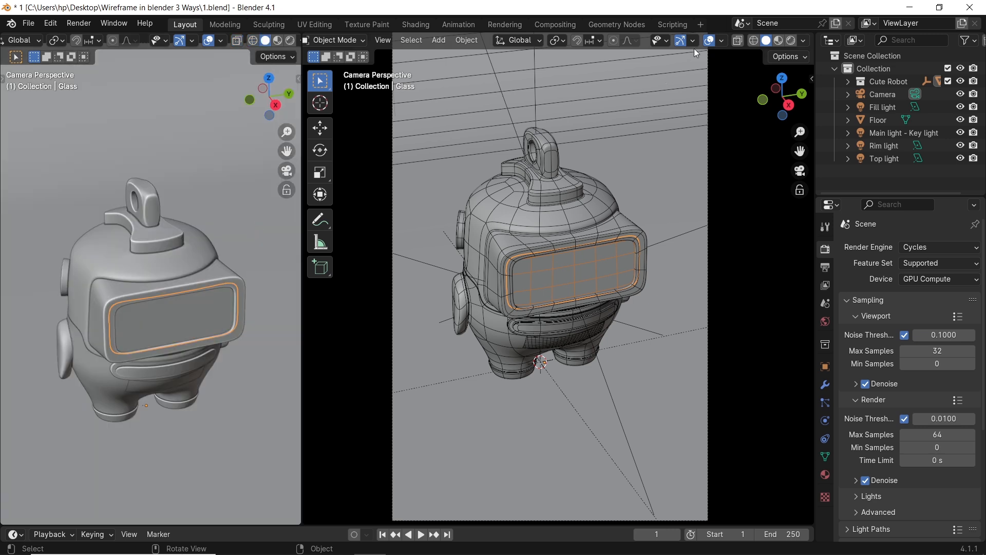
left_click(719, 41)
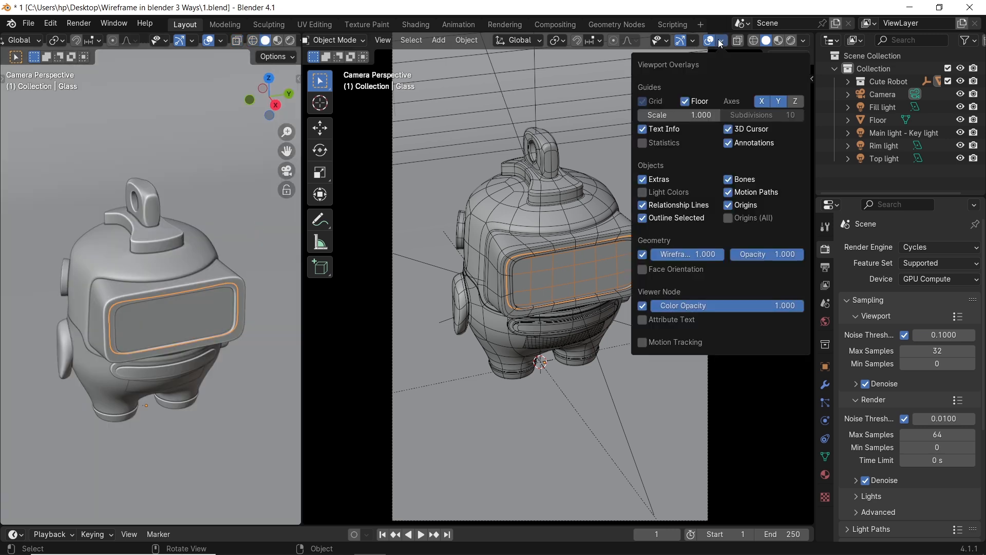
left_click(743, 129)
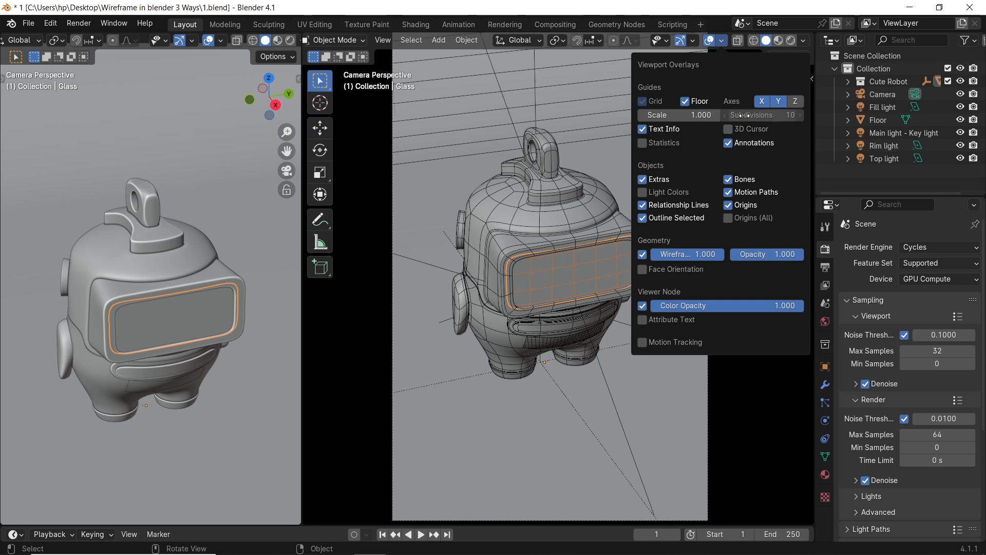
left_click_drag(761, 101, 778, 101)
- Hide Extras such as camera and light outlines and deselect the robot
left_click(645, 179)
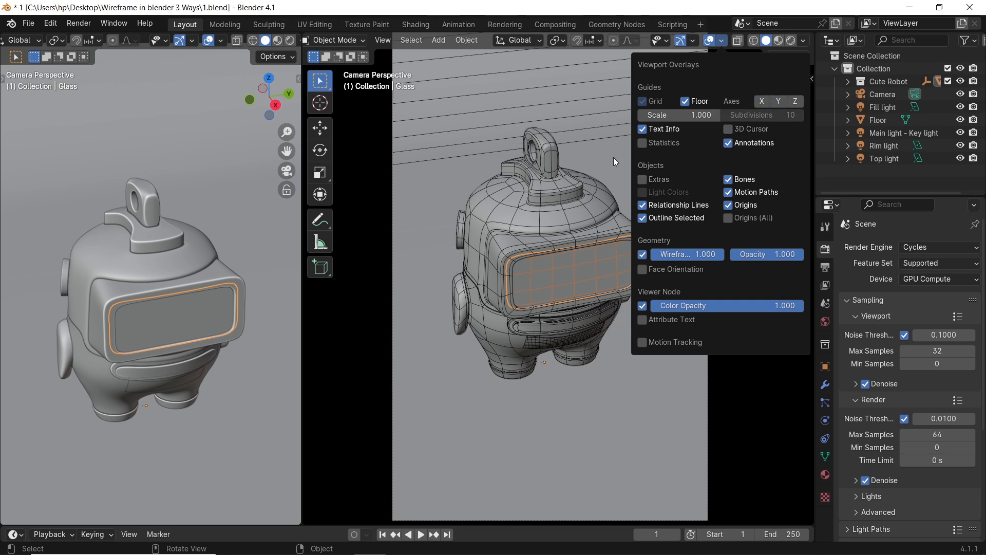
left_click(603, 139)
left_click(383, 40)
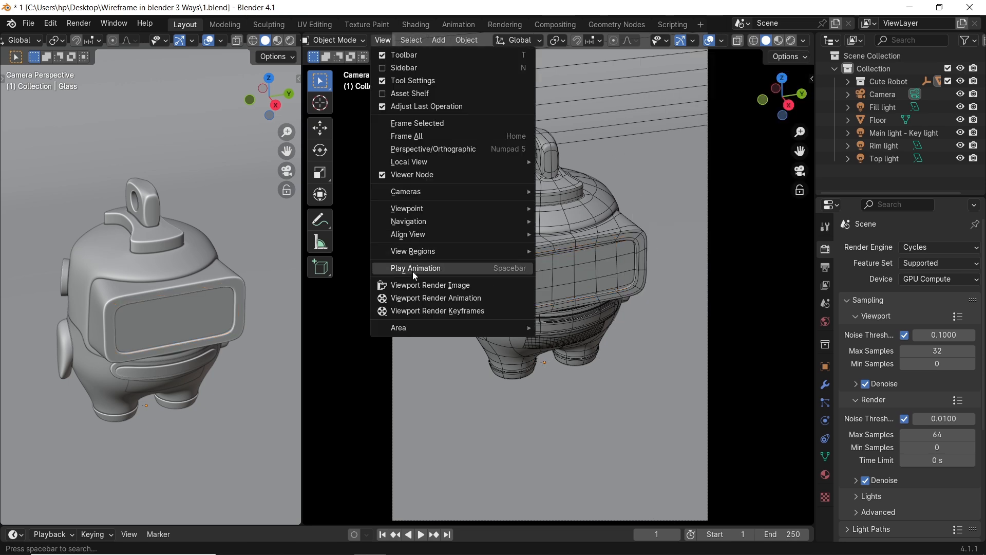
- Render a cleaner viewport snapshot without cursor or axis clutter and close the result
left_click(407, 287)
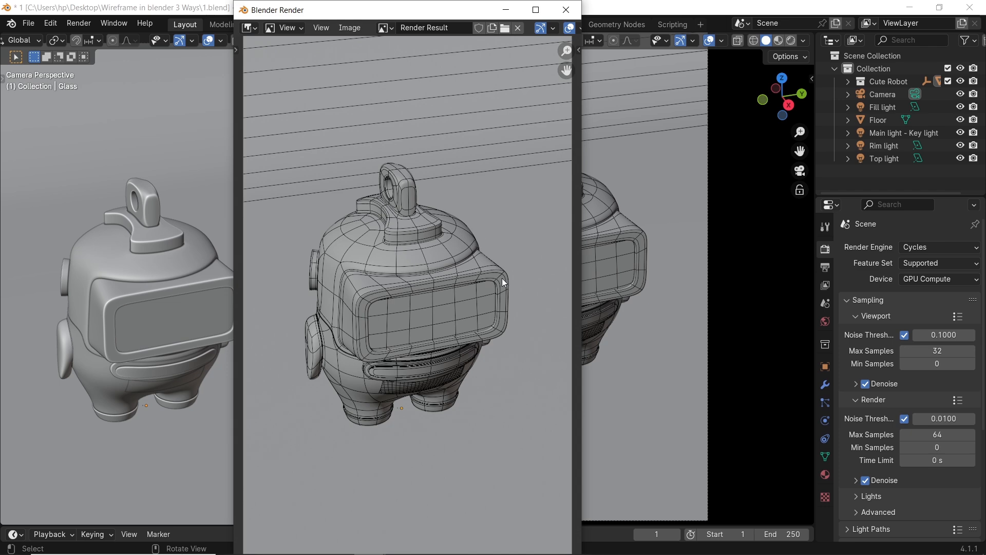
scroll(493, 277, "up", 2)
scroll(480, 276, "down", 2)
scroll(354, 318, "up", 3)
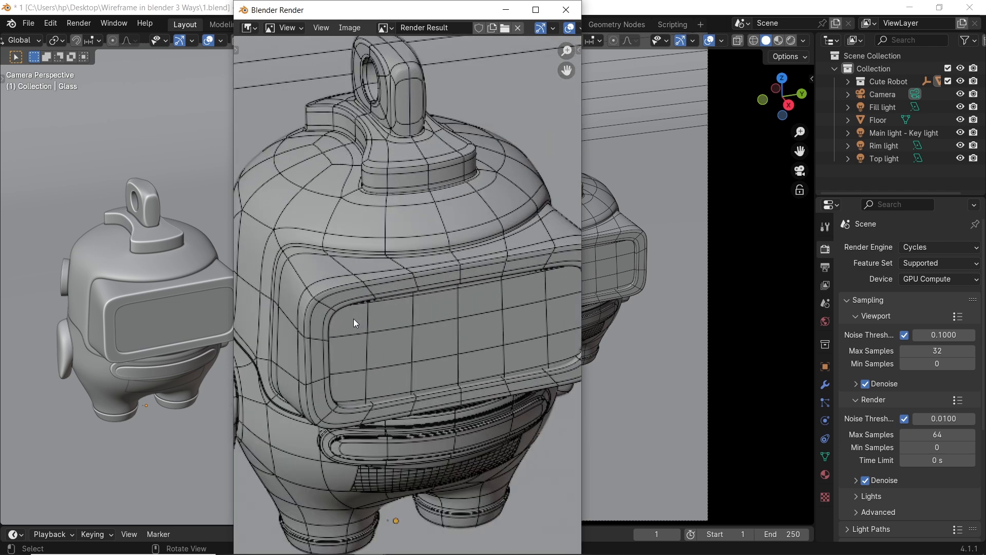
scroll(365, 316, "down", 3)
scroll(364, 316, "down", 1)
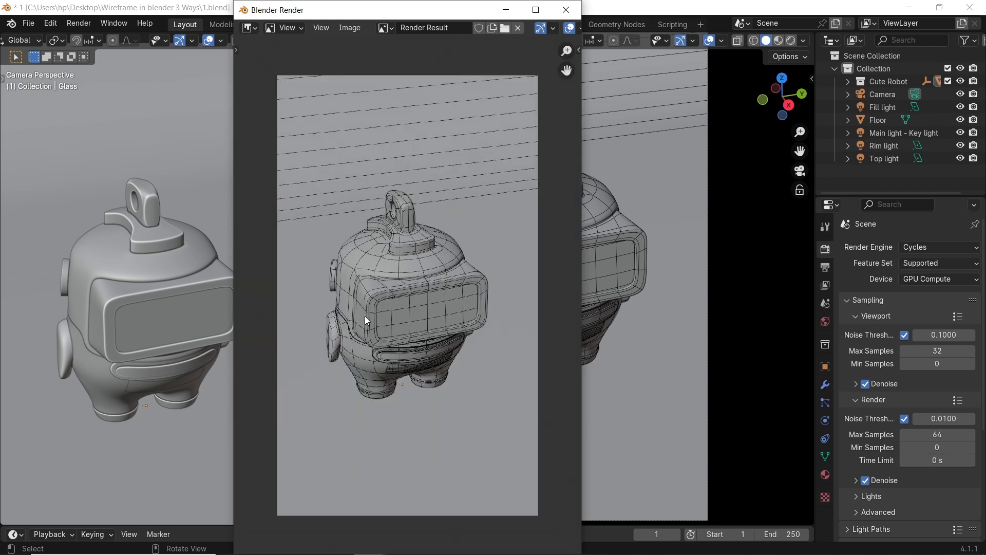
scroll(365, 316, "up", 1)
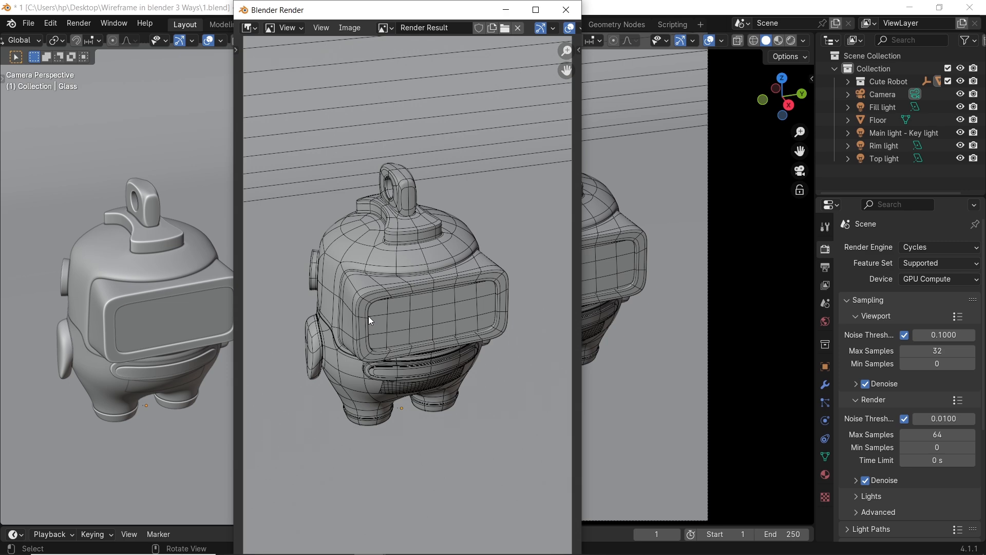
left_click(566, 10)
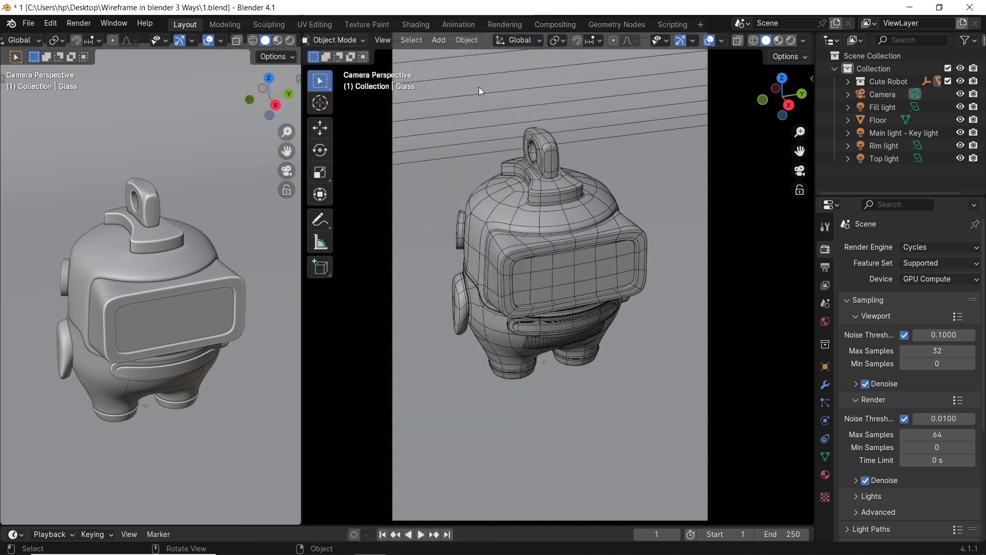
left_click(383, 41)
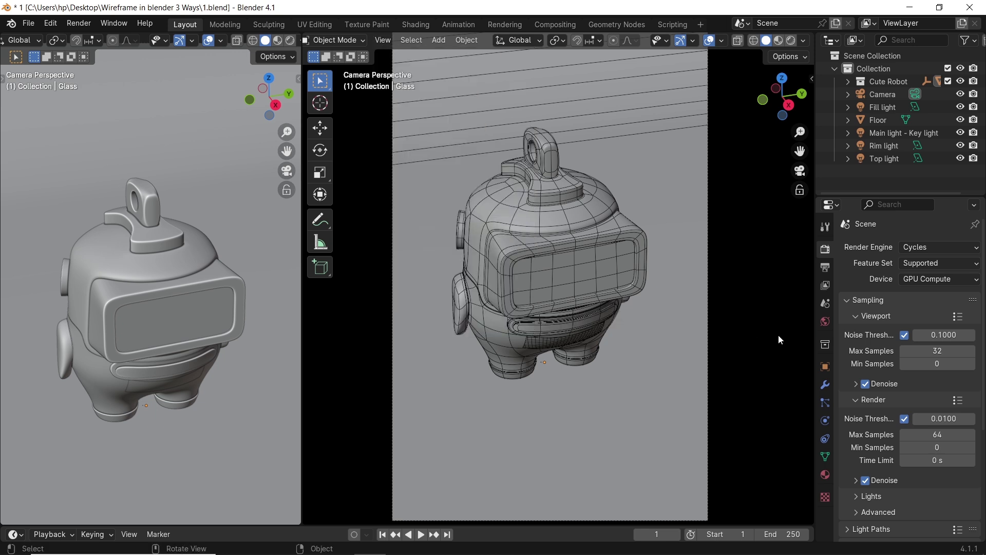
left_click(825, 267)
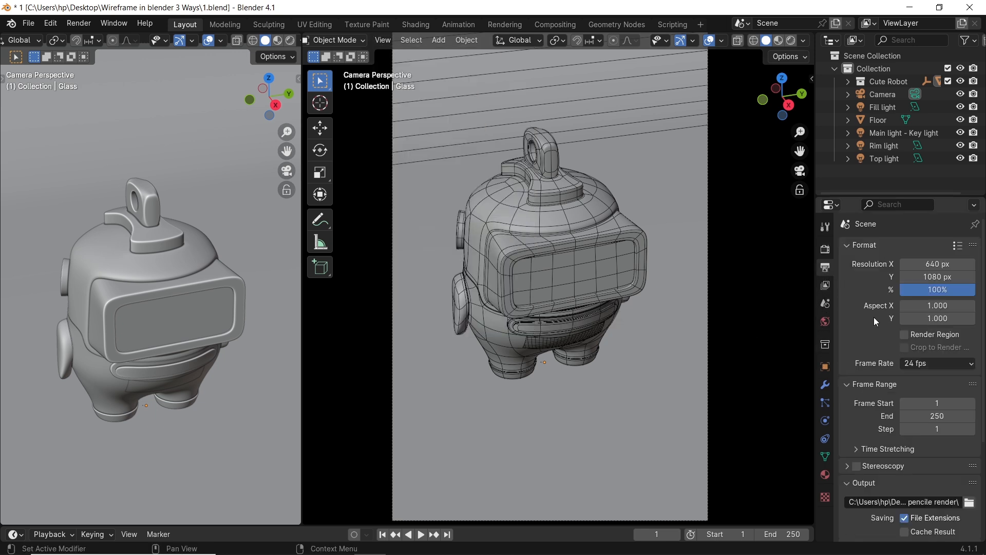
scroll(879, 370, "down", 5)
left_click(968, 444)
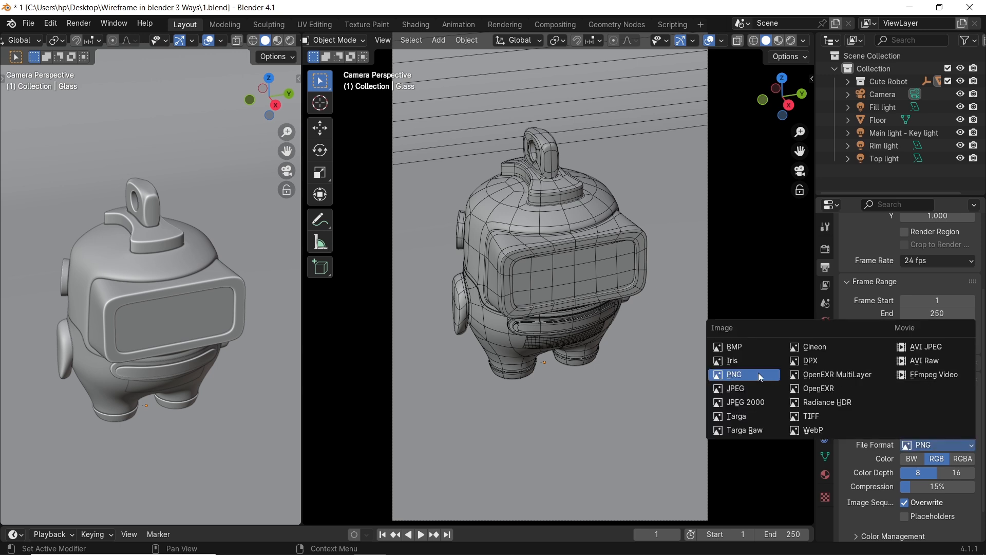
left_click(716, 389)
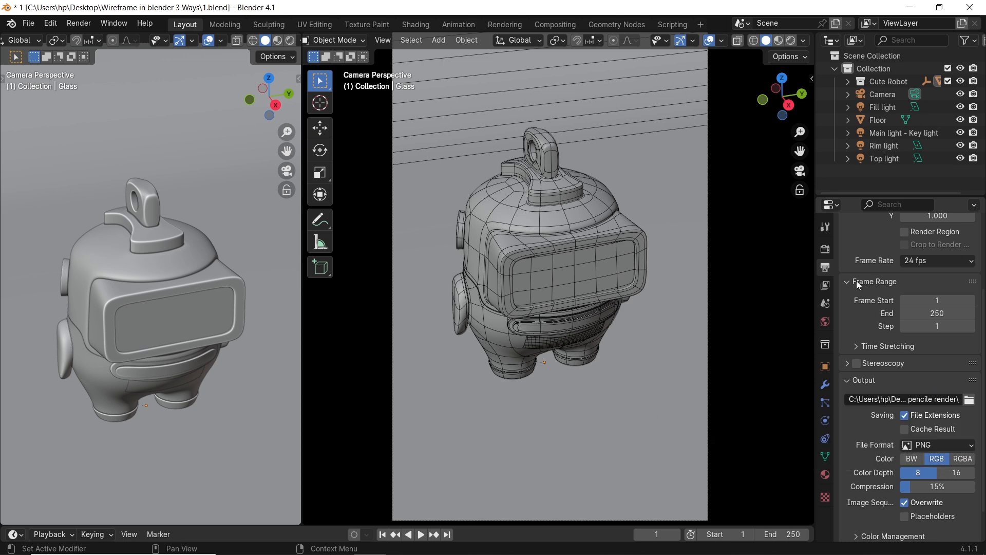
left_click(825, 249)
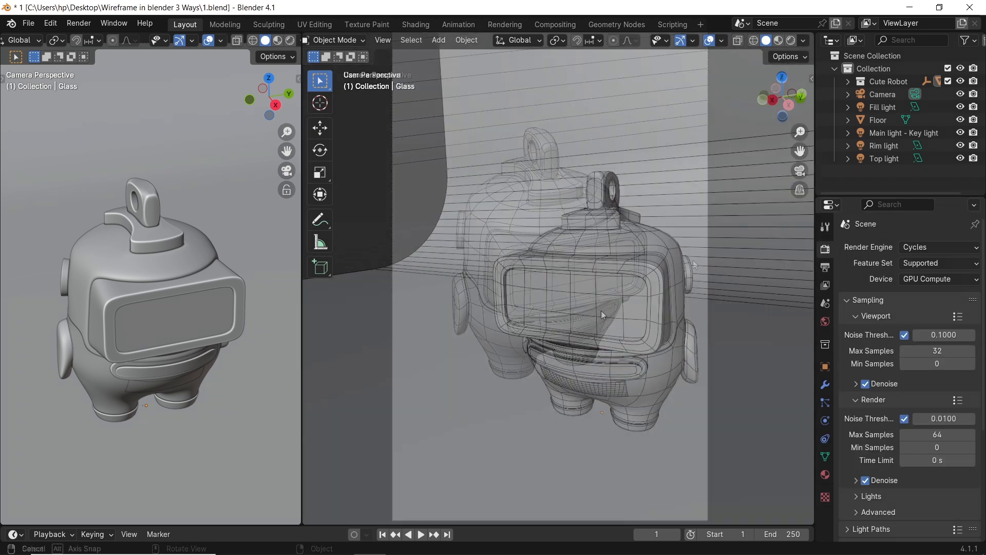
- Face the robot front-on and switch off the Wireframe overlay
mouse_move(600, 312)
middle_mouse_down()
mouse_move(782, 298)
mouse_move(665, 270)
mouse_move(781, 270)
mouse_move(367, 270)
middle_mouse_up()
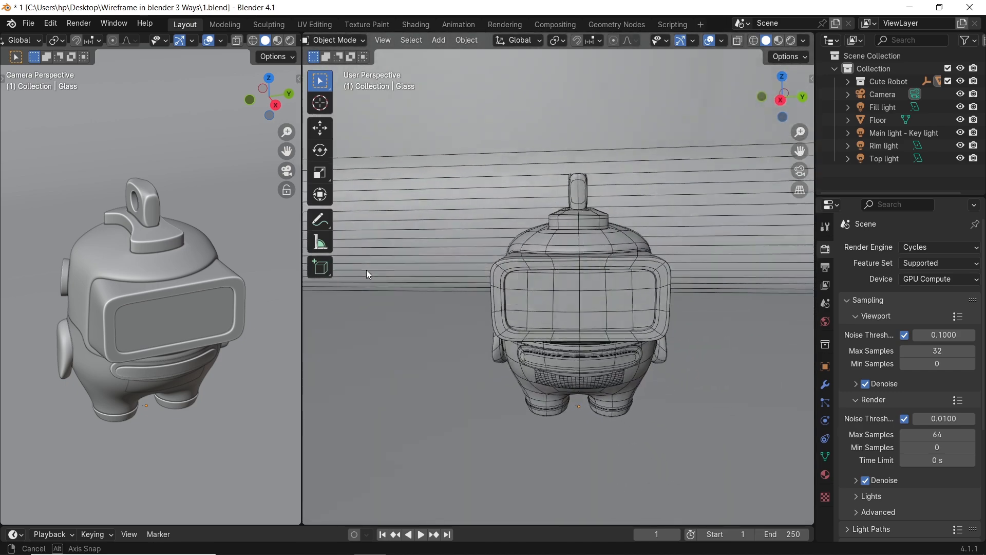
left_click(718, 40)
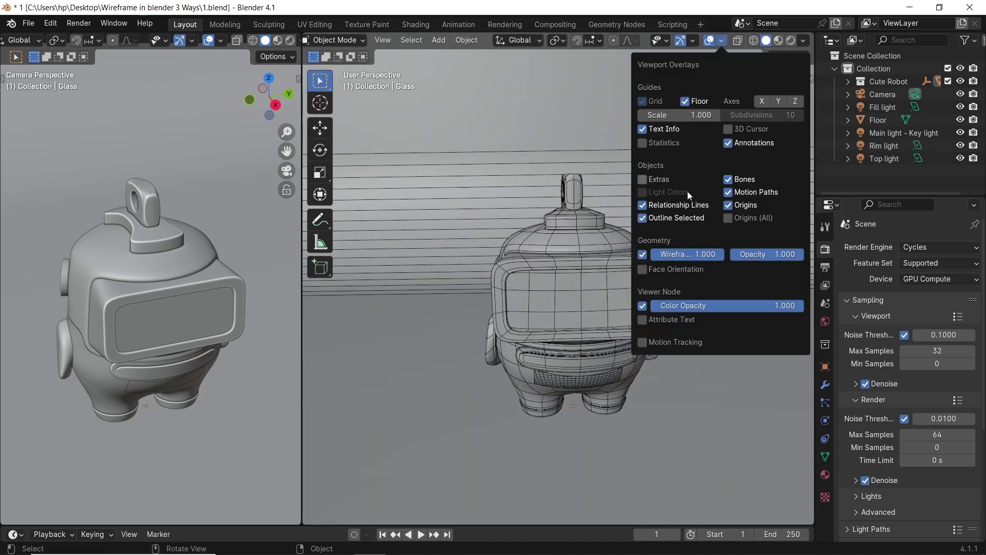
left_click(644, 257)
scroll(866, 269, "down", 3)
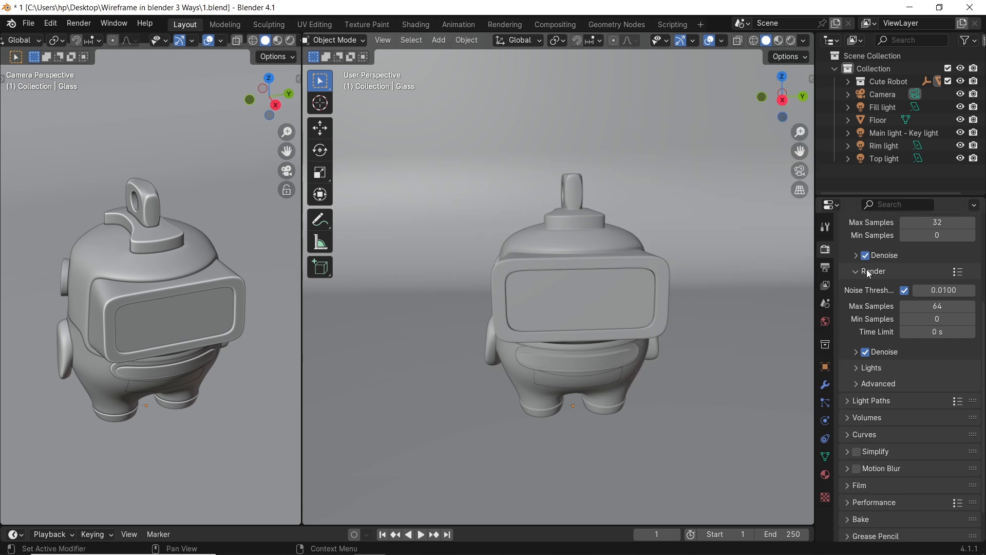
scroll(867, 269, "down", 2)
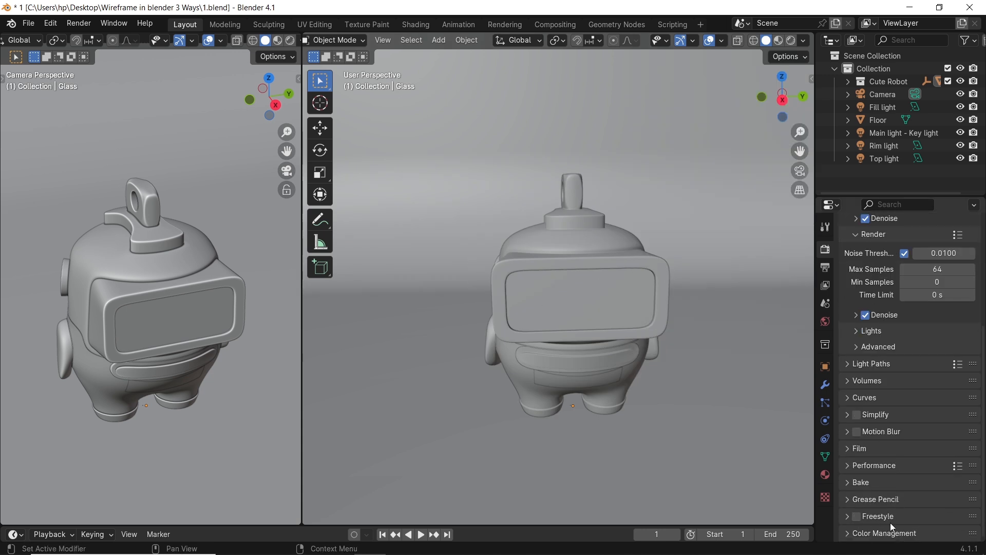
- Enable Freestyle line rendering and expand its 1 px line thickness settings
left_click(858, 517)
left_click(847, 516)
scroll(847, 519, "down", 2)
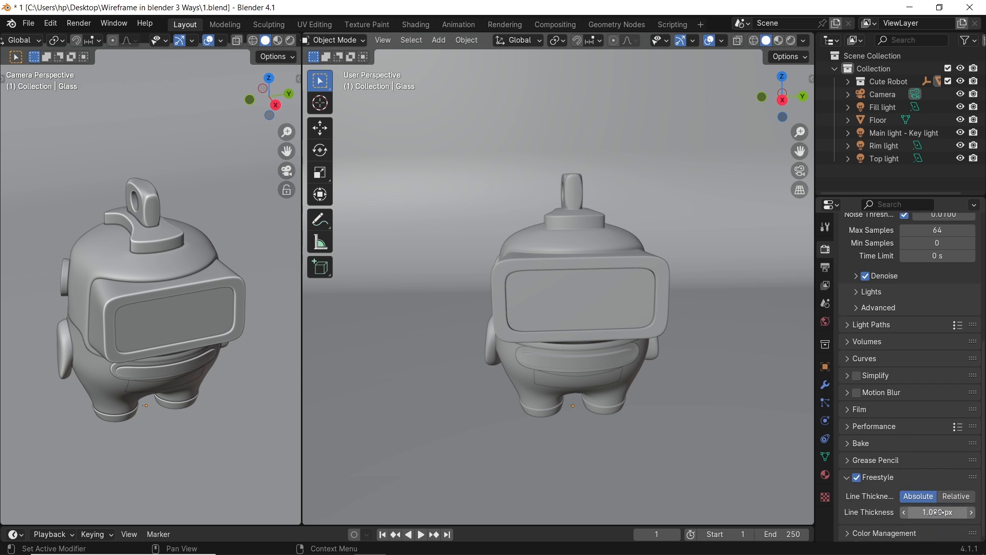
- Show Material Preview shading and add a second material slot on the Glass object
key("z")
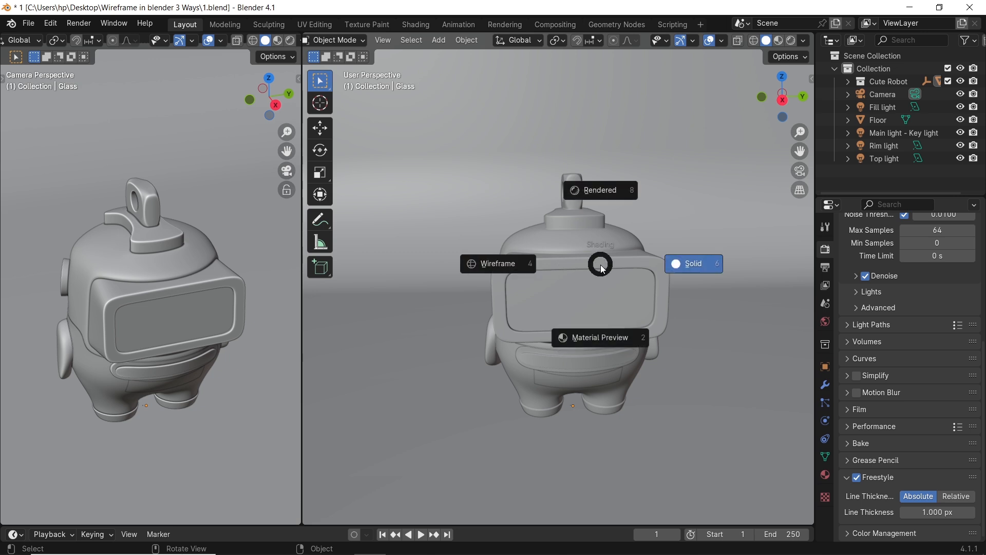
left_click(600, 326)
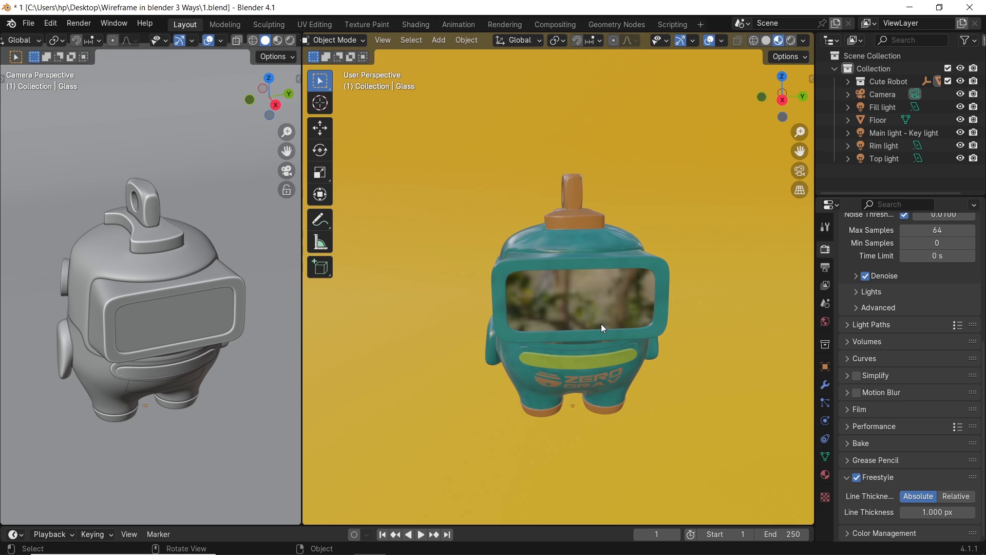
left_click(826, 474)
scroll(945, 329, "up", 5)
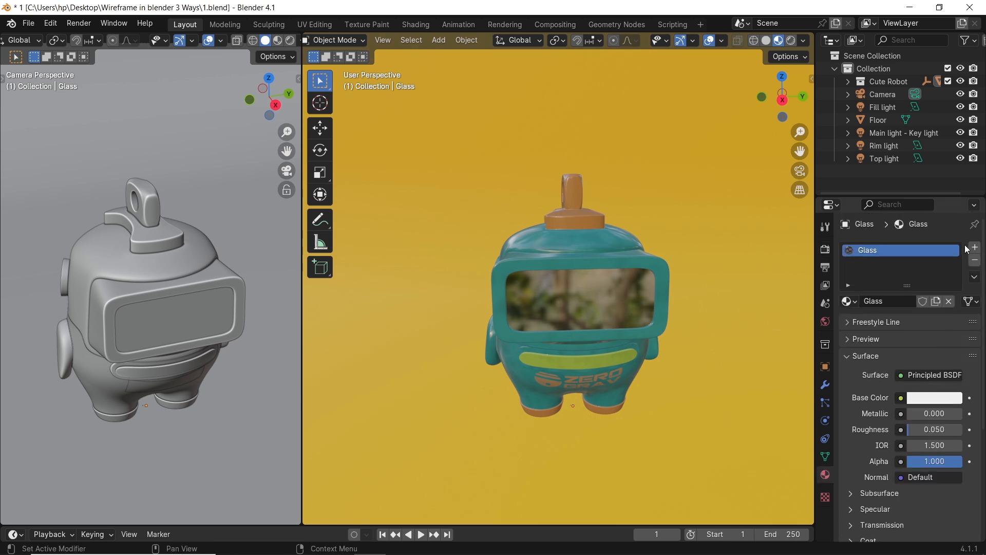
left_click(976, 246)
- Create a new material named Override and nudge its base colour slightly darker than white
left_click(896, 323)
left_click(897, 322)
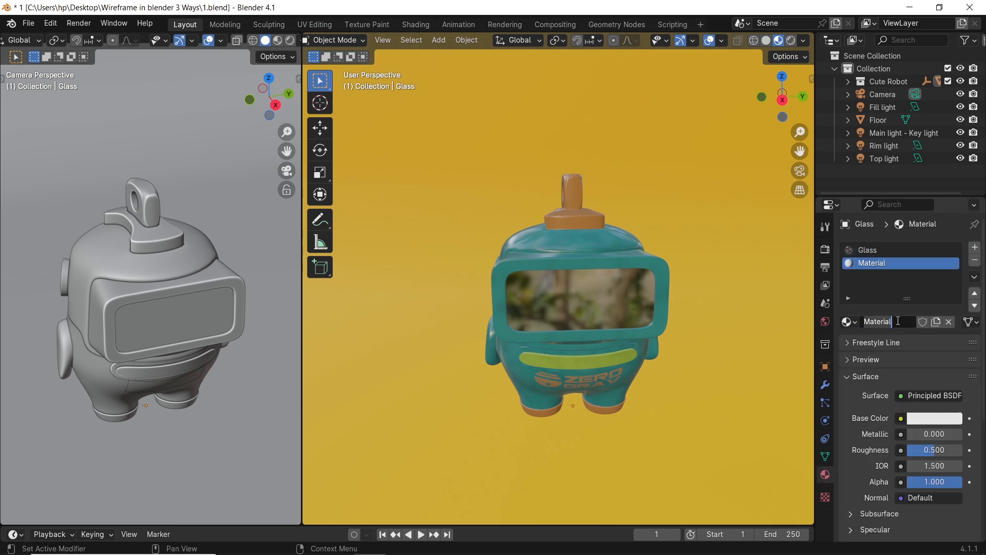
type("Override")
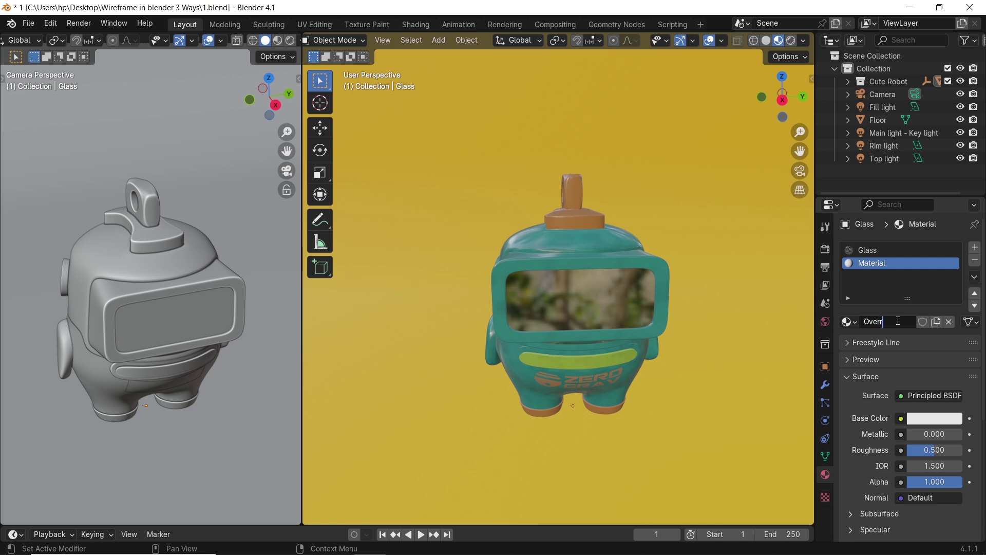
key("Return")
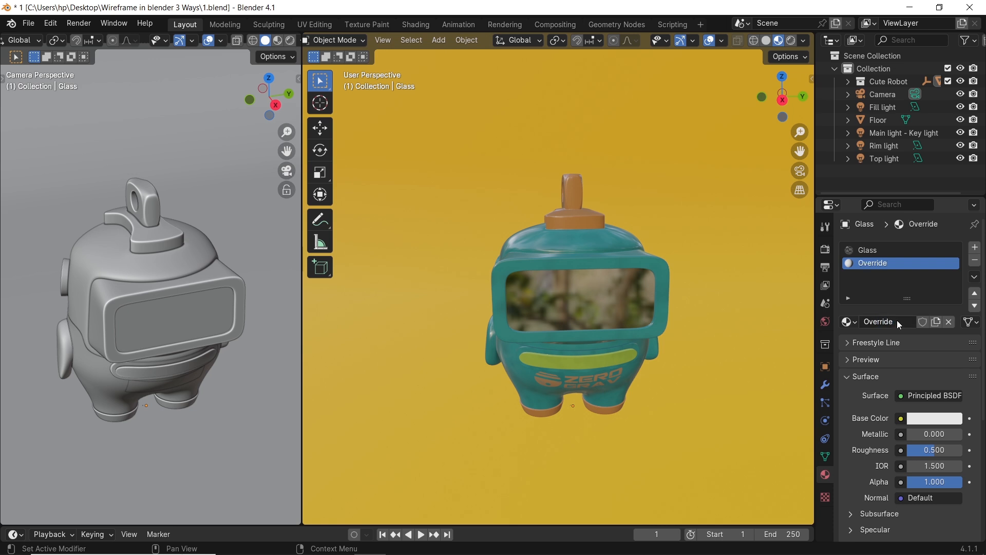
left_click(923, 420)
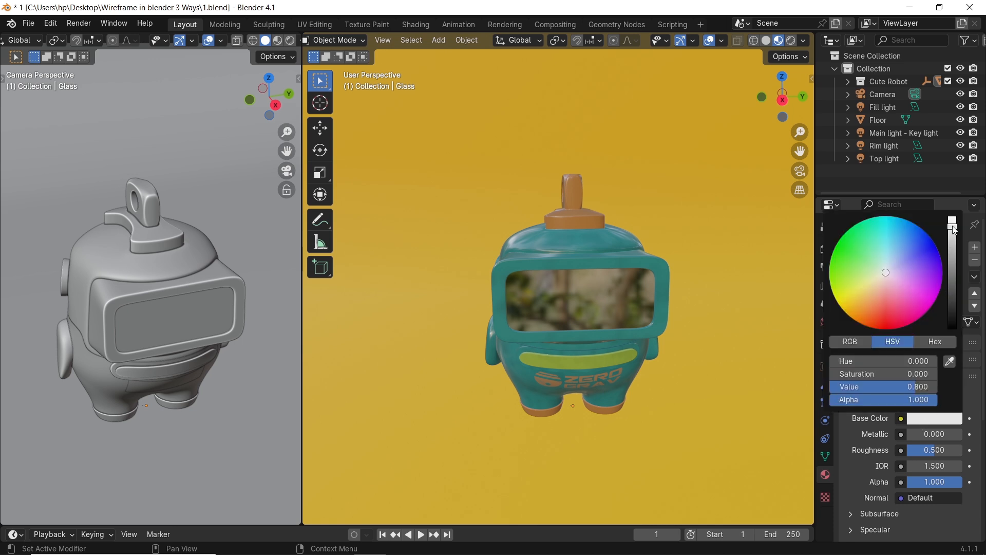
left_click_drag(952, 225, 952, 231)
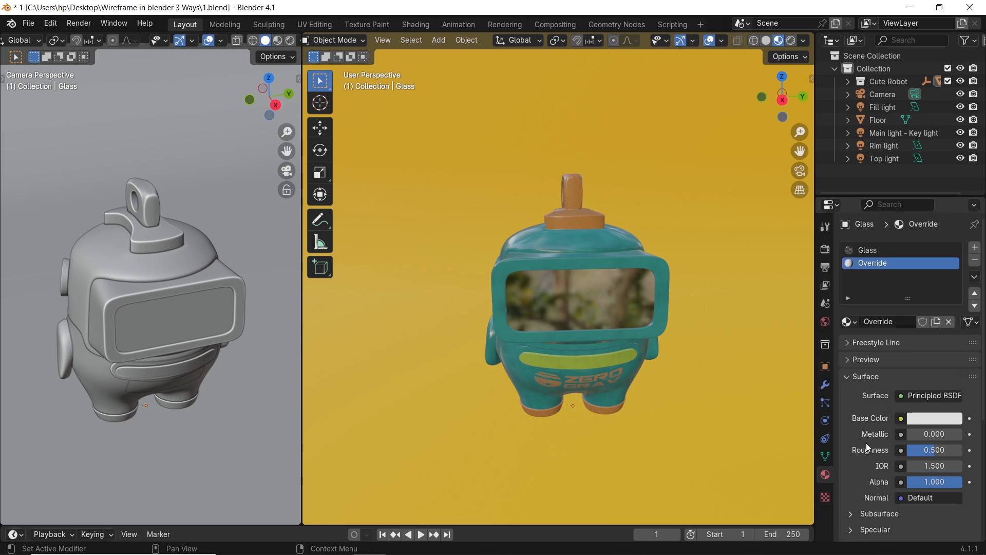
- Set the view layer's Material Override to the Override material
left_click(825, 284)
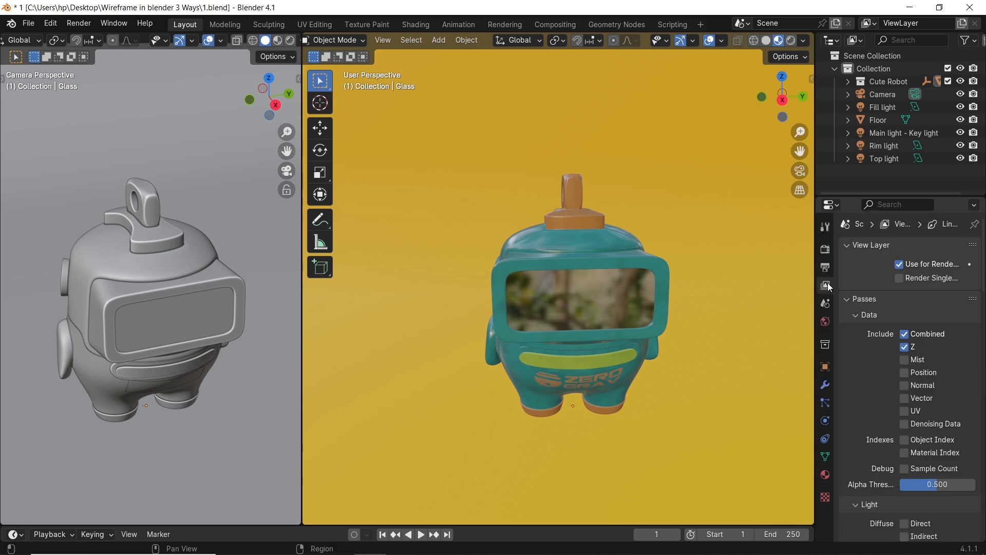
scroll(864, 310, "down", 3)
scroll(863, 310, "down", 4)
scroll(884, 375, "down", 3)
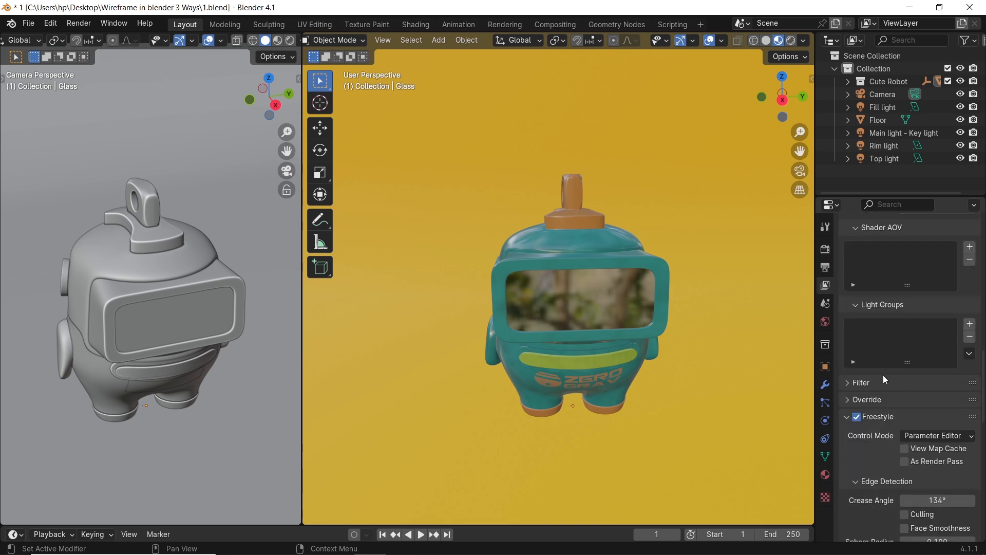
left_click(881, 395)
left_click(923, 416)
type("o")
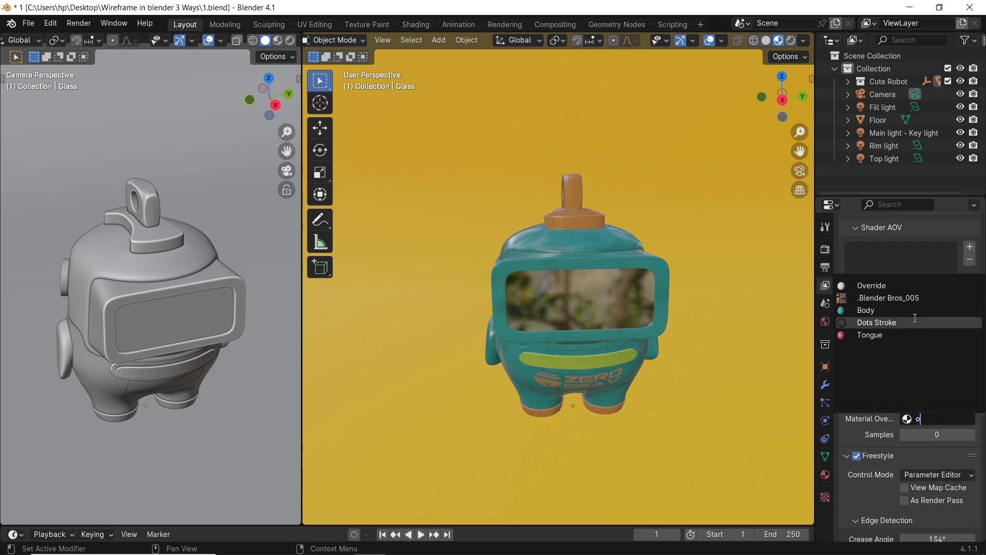
left_click(897, 287)
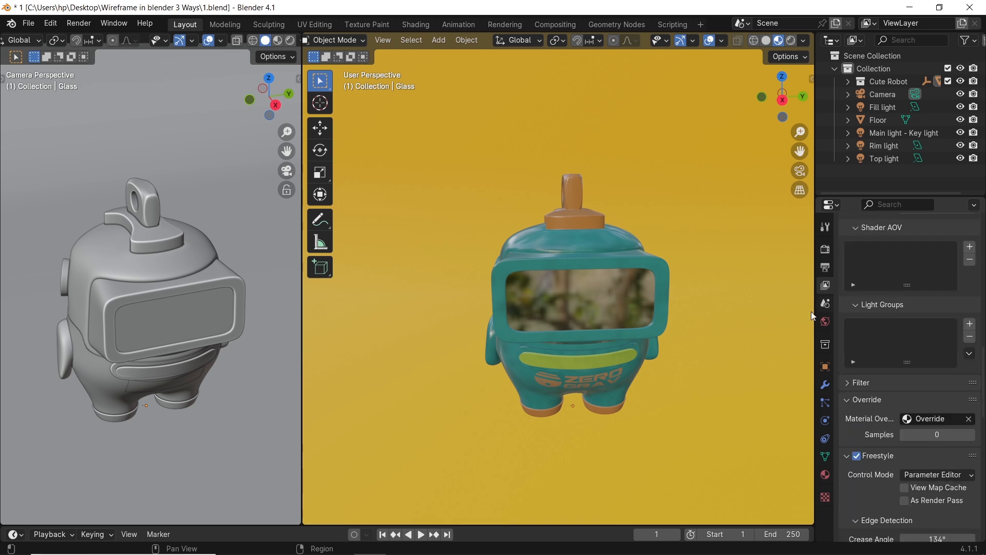
- Switch the camera view to Rendered shading so the robot appears plain white
key("z")
left_click(208, 214)
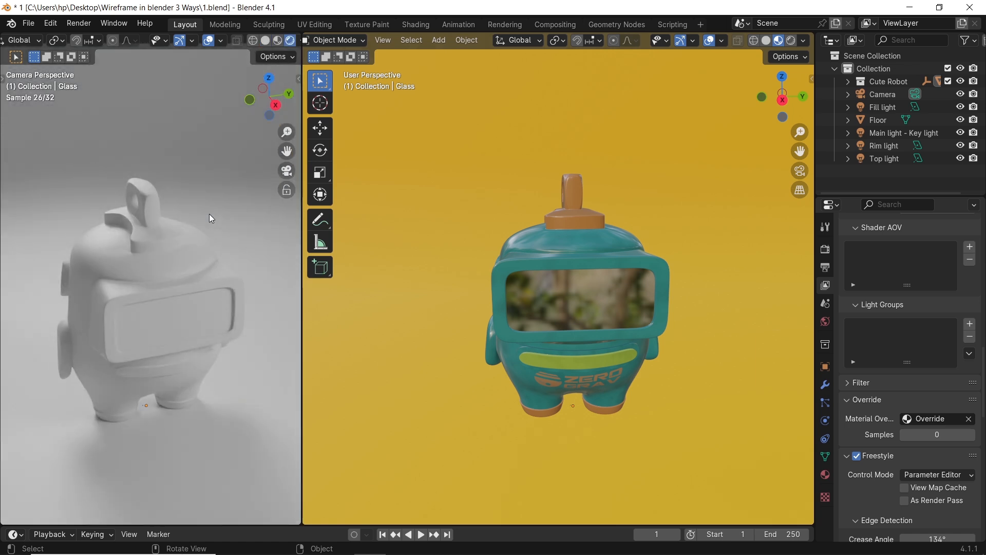
left_click(825, 249)
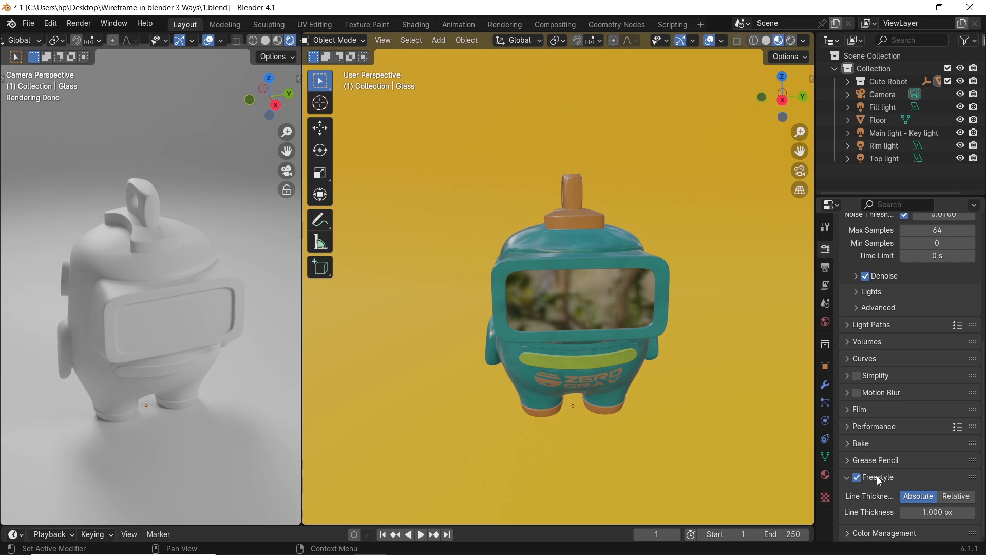
- In the Freestyle line set, uncheck Silhouette, Crease and Border and check Edge Mark
left_click(825, 286)
scroll(875, 387, "down", 5)
scroll(875, 387, "down", 3)
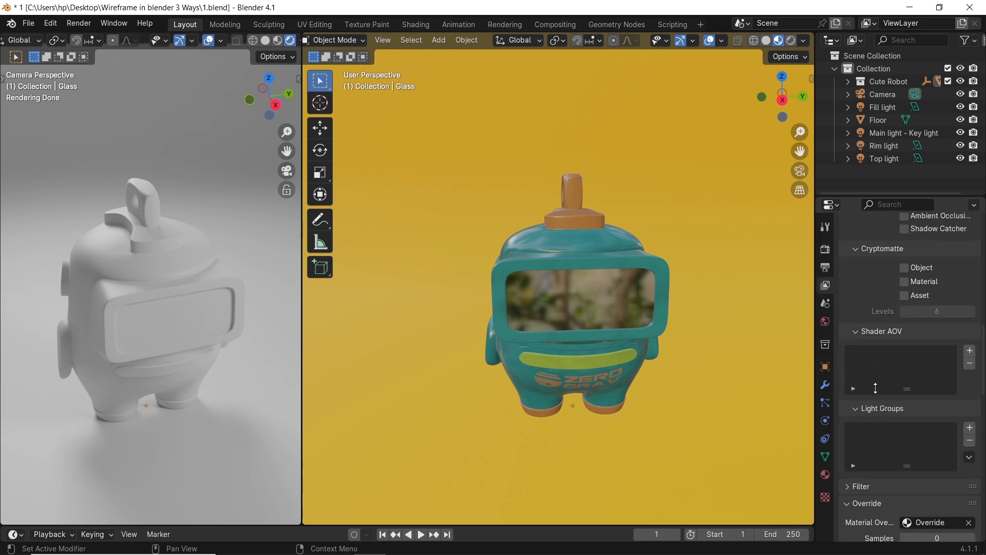
scroll(875, 388, "down", 5)
scroll(876, 387, "down", 4)
scroll(875, 388, "down", 2)
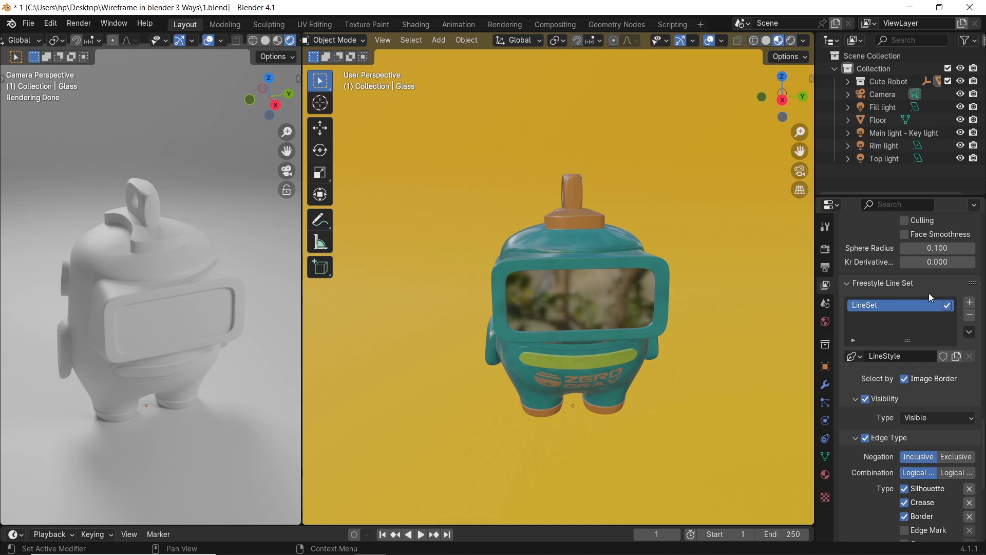
scroll(929, 293, "down", 2)
scroll(886, 363, "down", 3)
scroll(885, 363, "down", 3)
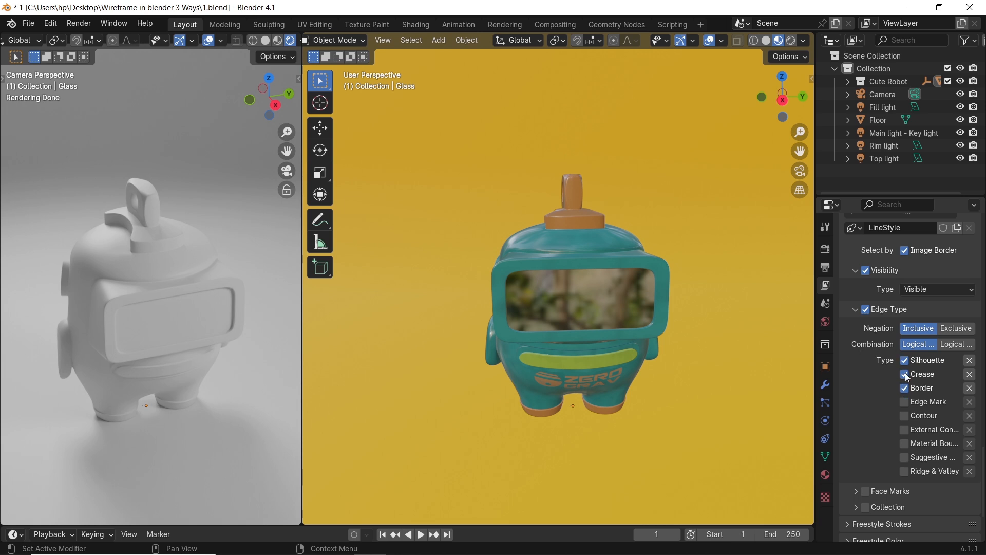
left_click_drag(904, 360, 905, 388)
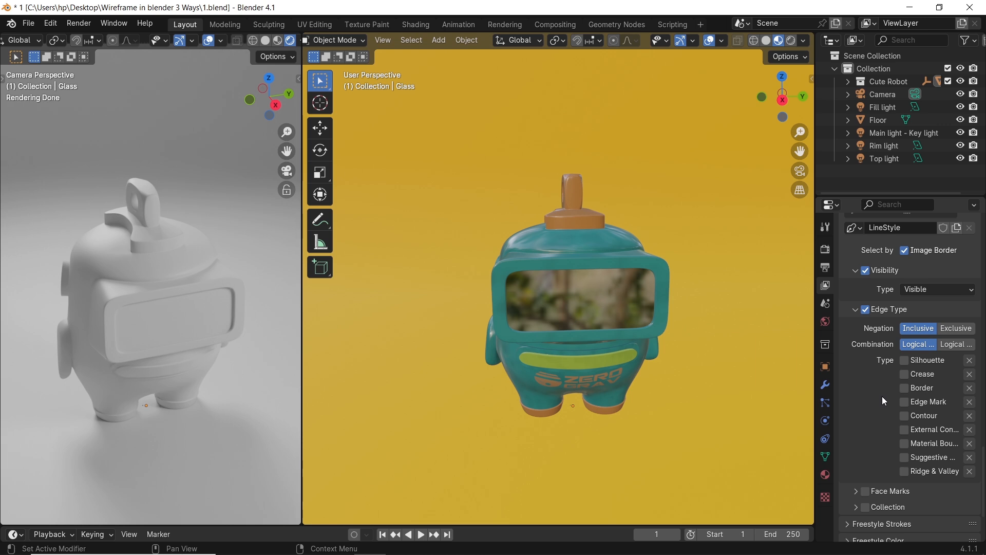
left_click(905, 402)
- Switch the viewport to Solid shading and select the Robot object
left_click(592, 262)
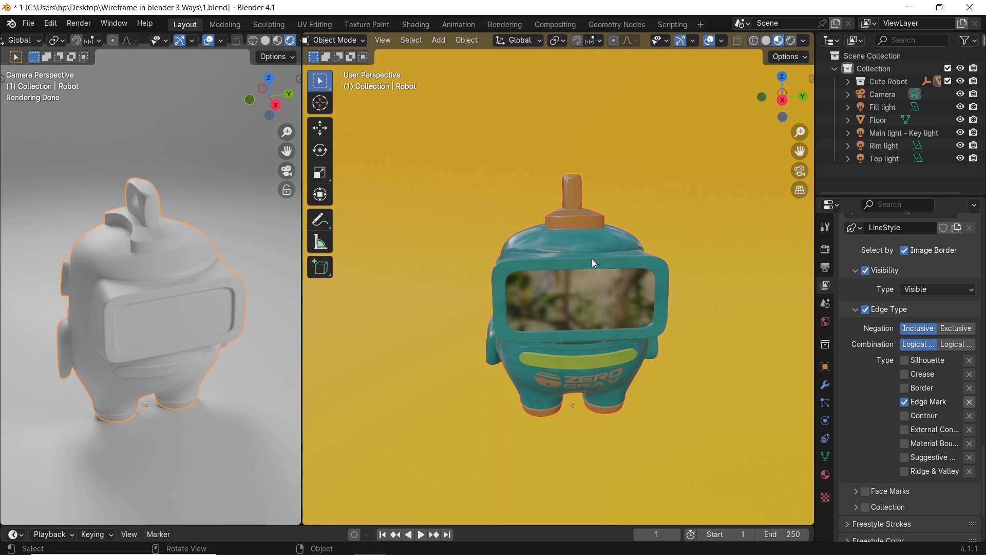
left_click(586, 289)
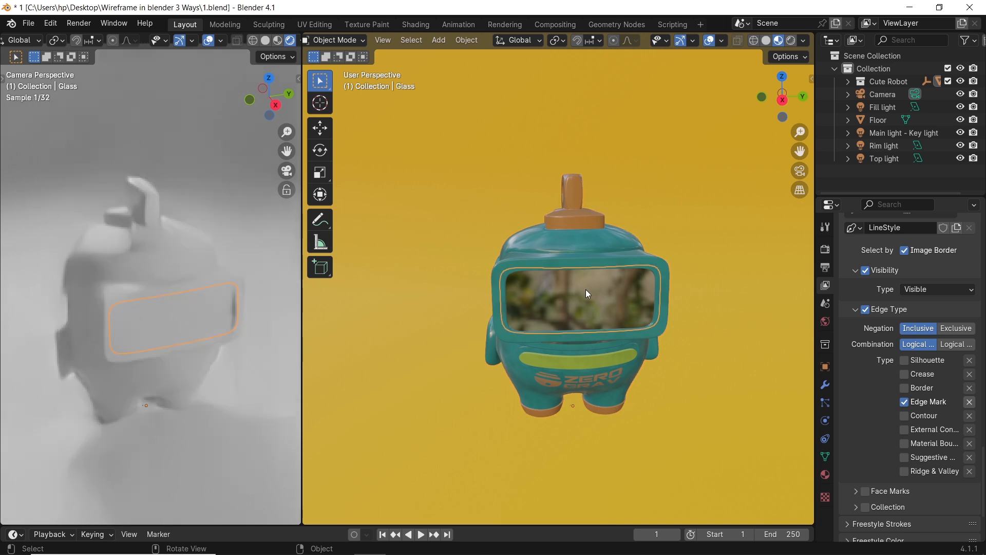
key("z")
left_click(644, 300)
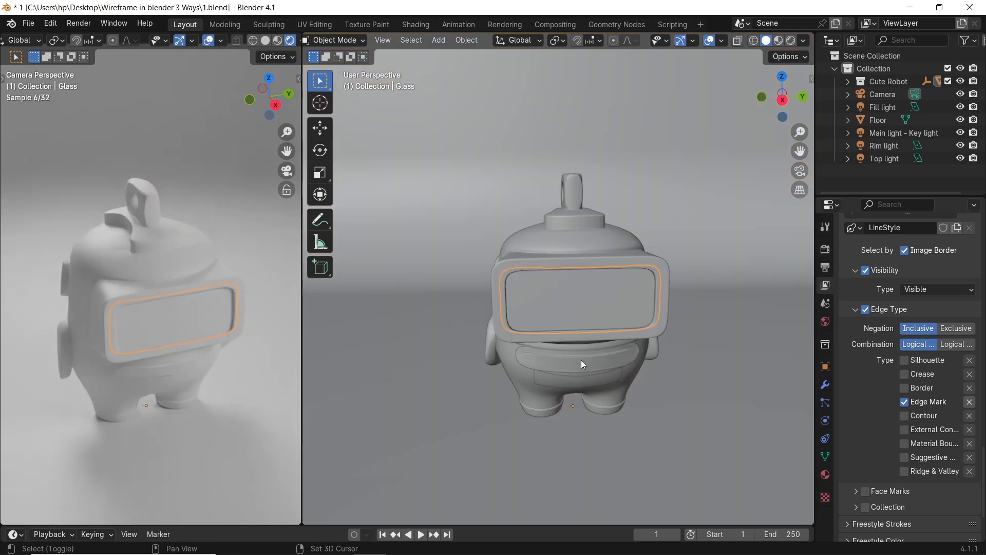
left_click(577, 238)
- Mark all of the Robot mesh's edges as Freestyle edges in Edit Mode, then return to Object Mode
key("Tab")
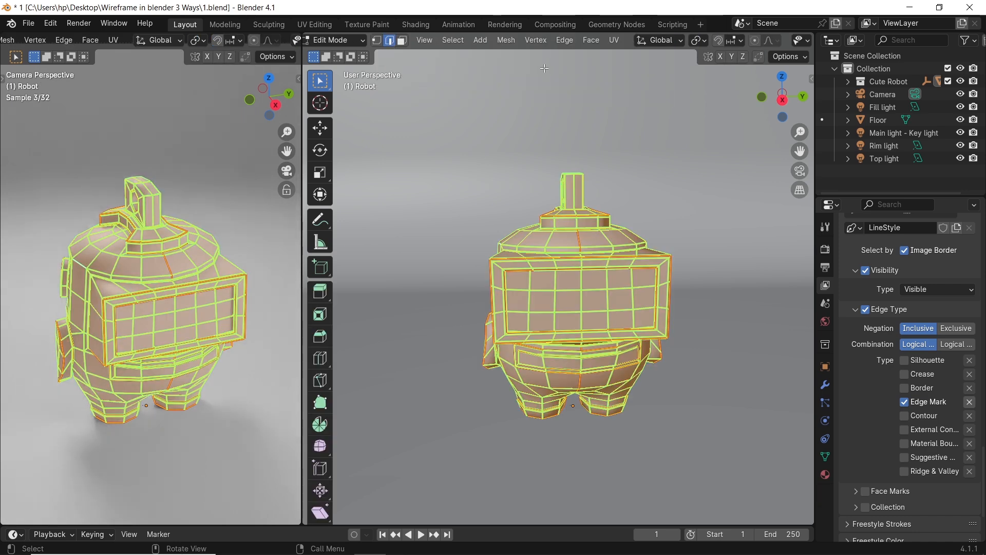
left_click(565, 40)
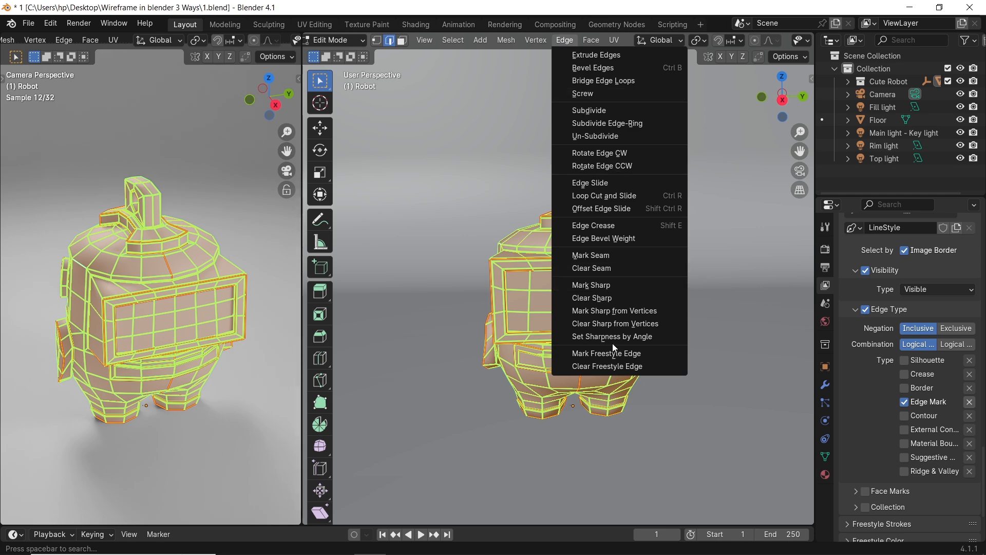
left_click(600, 353)
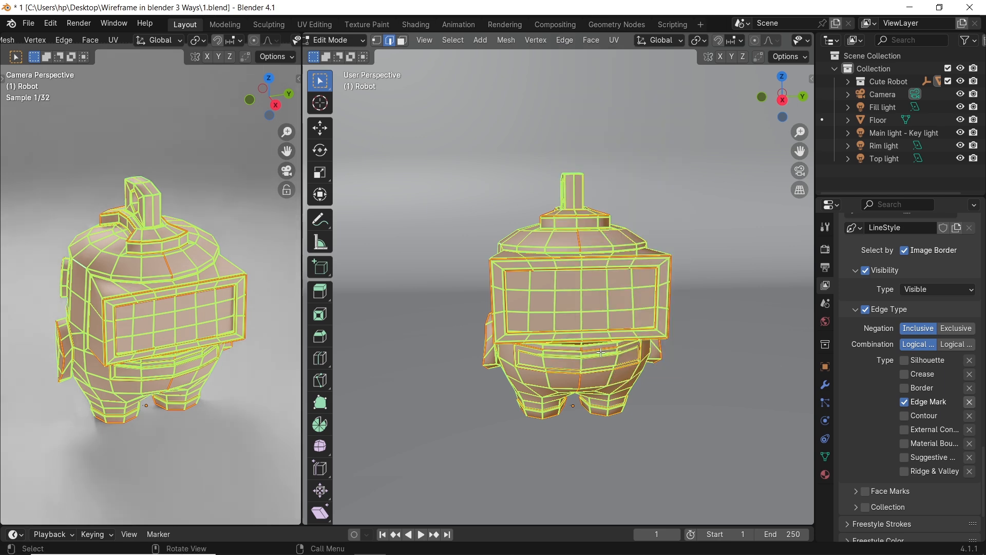
key("Tab")
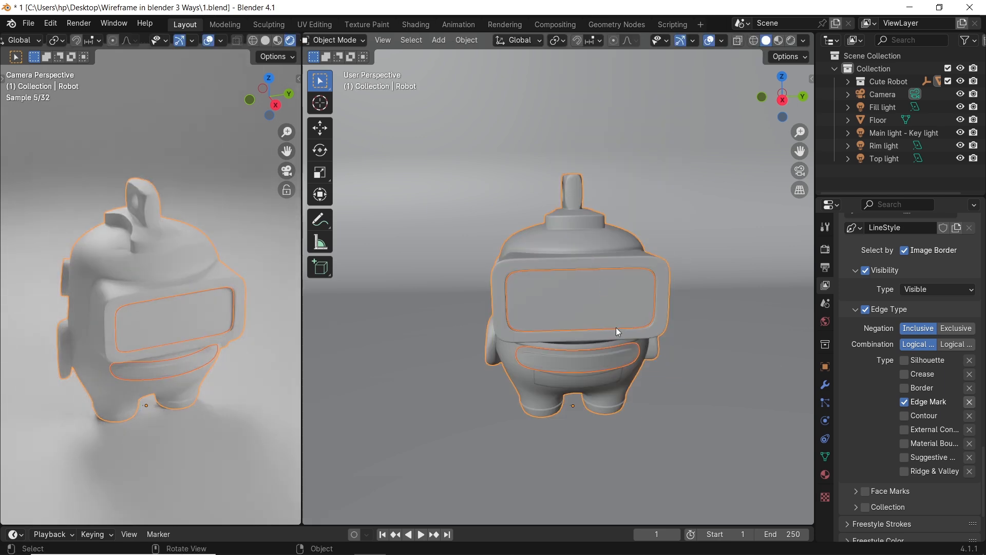
scroll(874, 402, "down", 3)
- Set the Freestyle line thickness to 0.3 px in Render properties and render the image
left_click(863, 429)
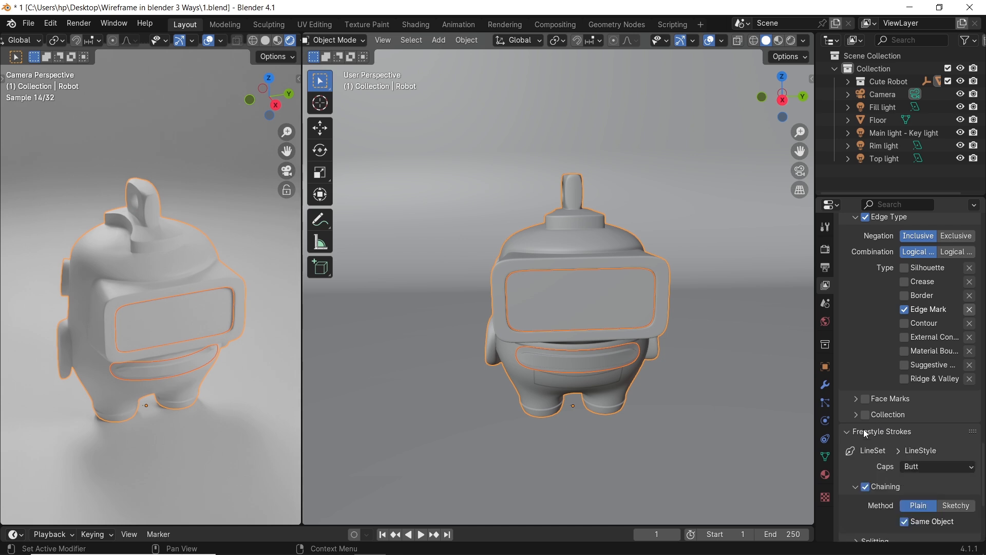
scroll(864, 429, "down", 3)
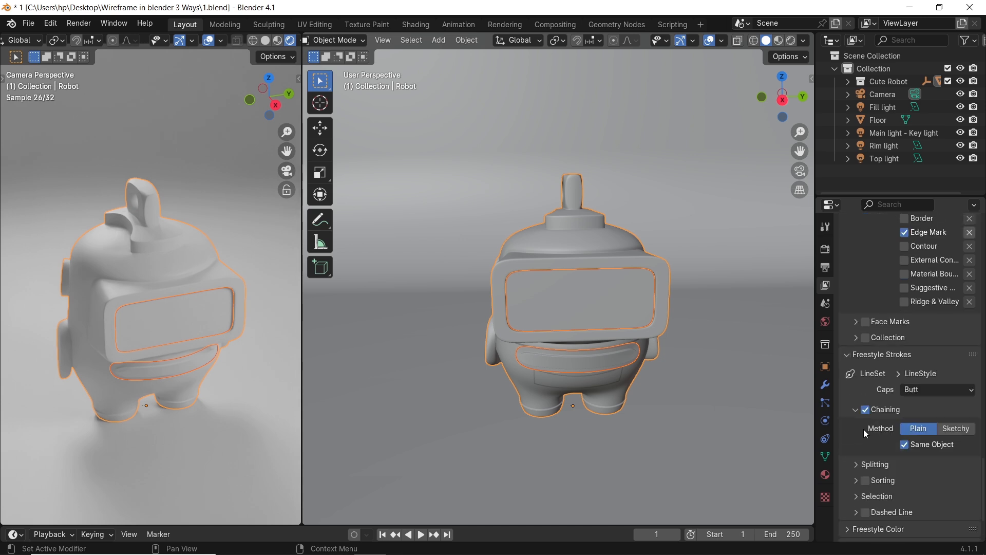
scroll(864, 429, "down", 3)
left_click(867, 446)
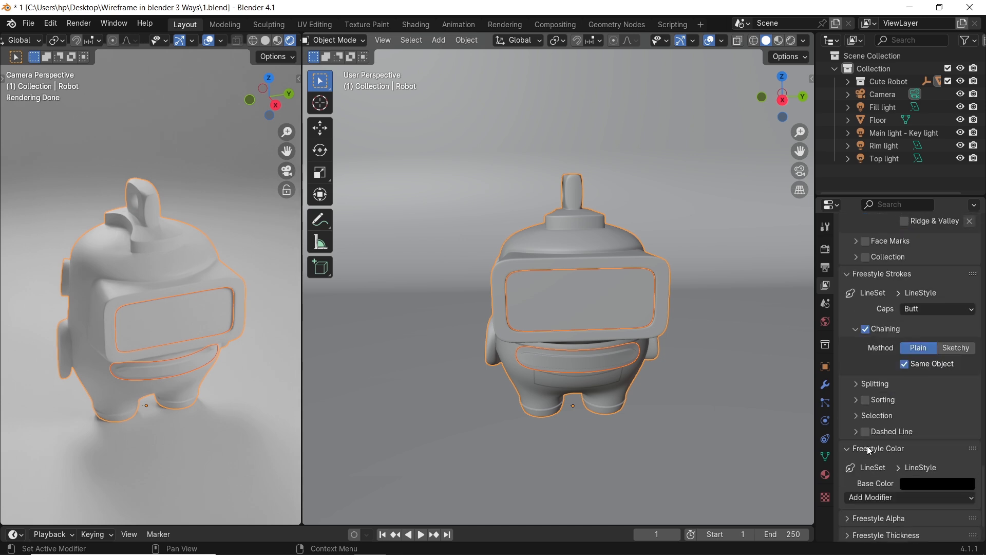
left_click(825, 249)
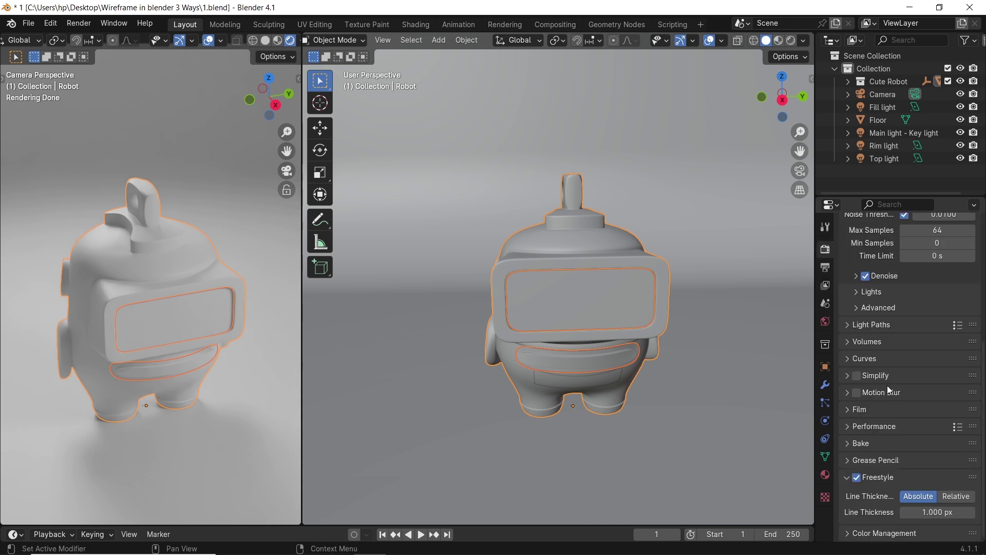
double_click(948, 514)
type("0.3")
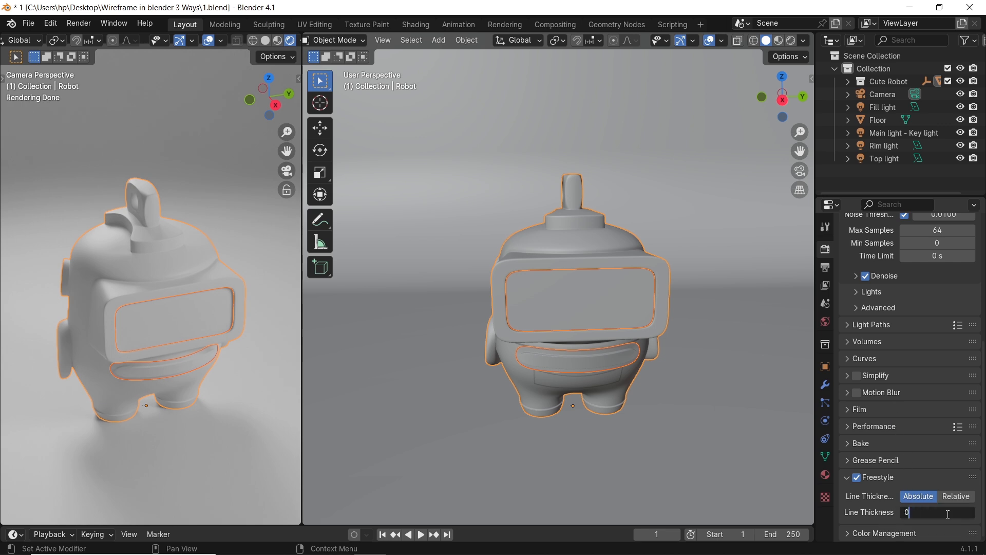
key("Return")
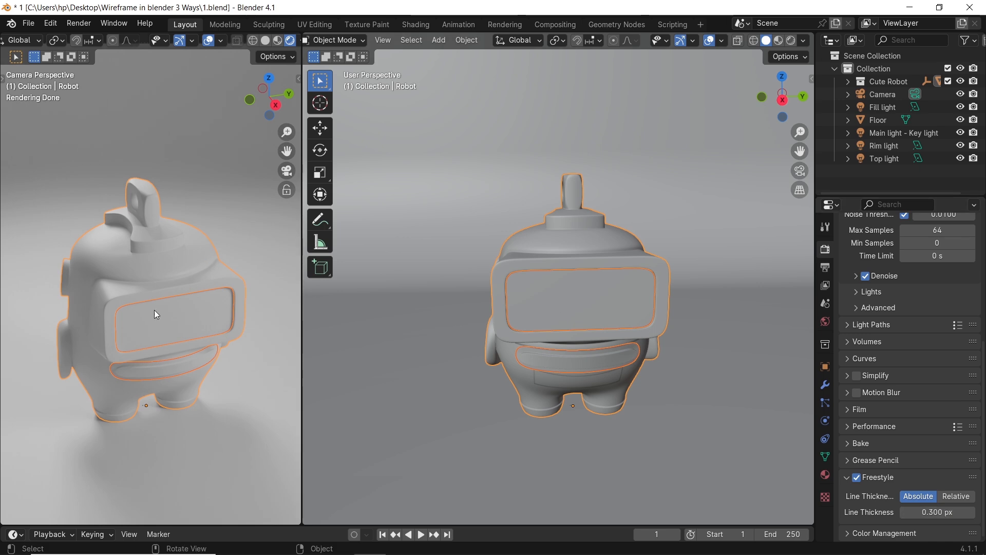
left_click(79, 23)
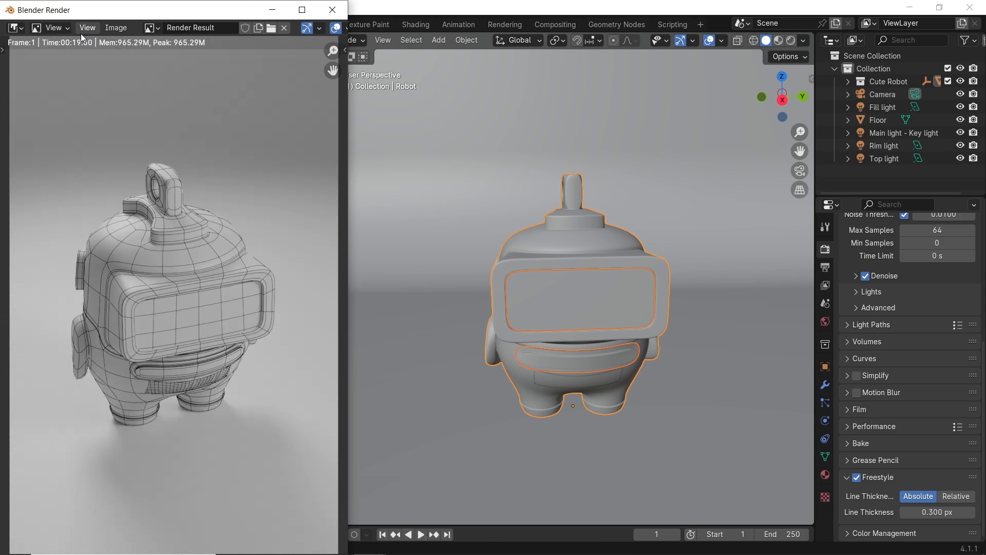
scroll(155, 308, "up", 3)
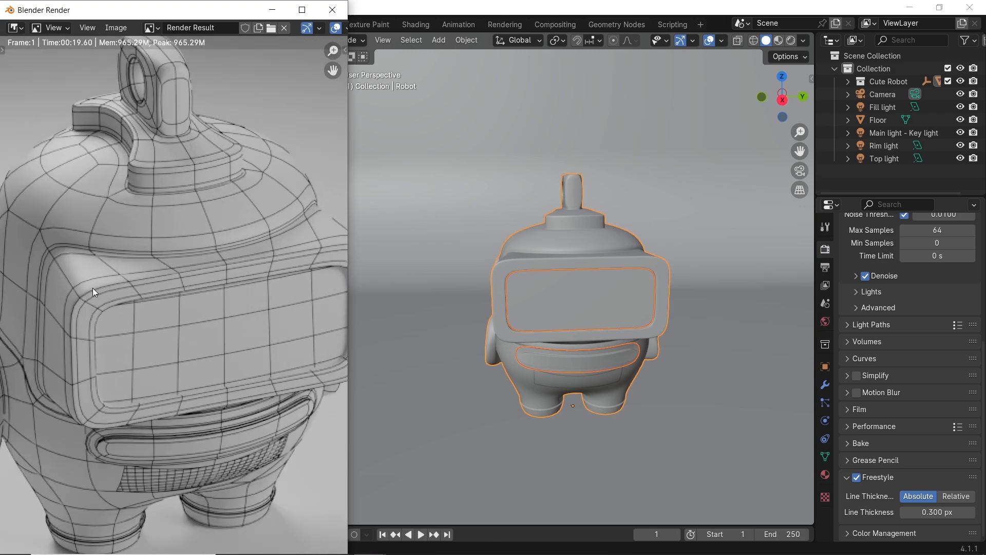
scroll(886, 308, "up", 4)
scroll(887, 308, "up", 2)
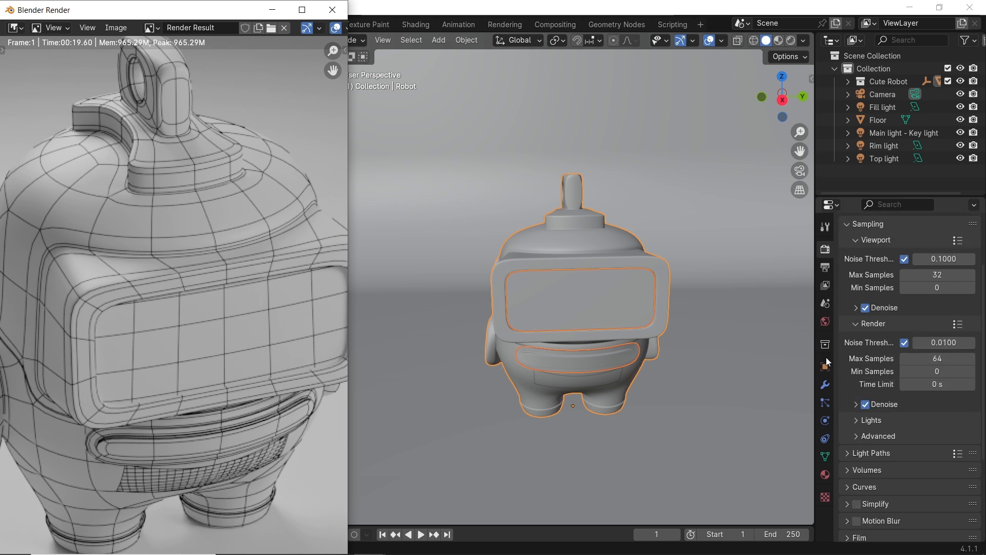
scroll(154, 270, "down", 2)
scroll(116, 247, "down", 2)
scroll(189, 263, "down", 2)
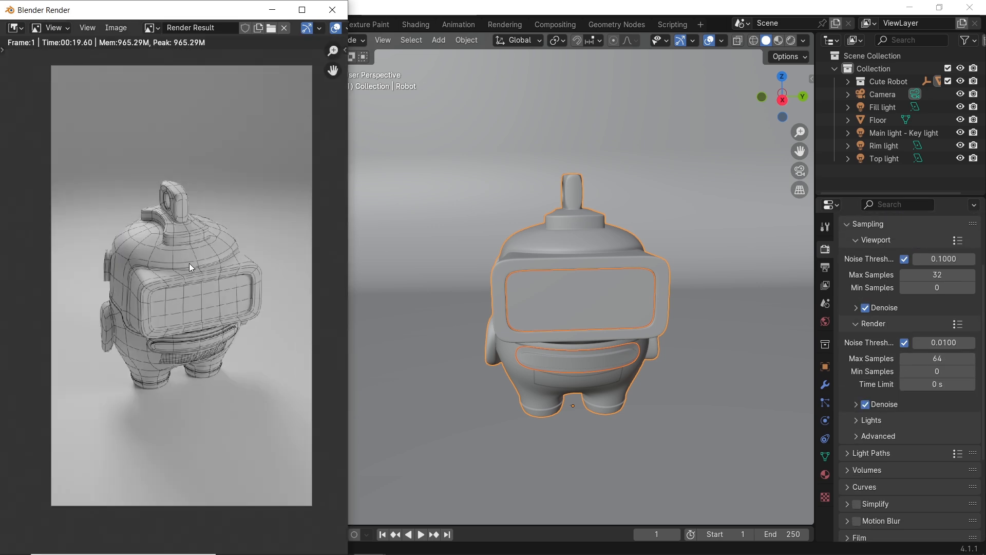
scroll(189, 263, "up", 3)
scroll(193, 266, "up", 2)
scroll(200, 278, "up", 1)
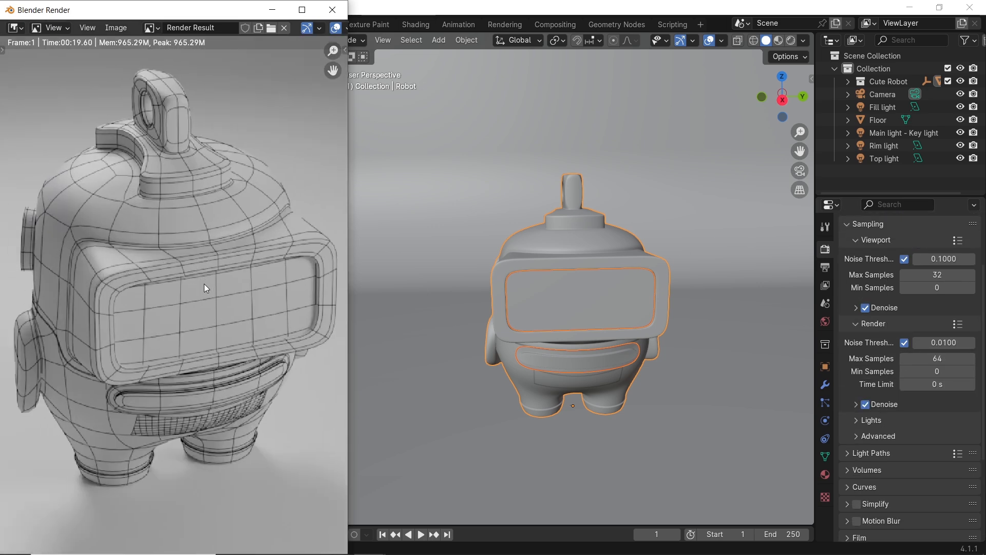
scroll(207, 283, "down", 2)
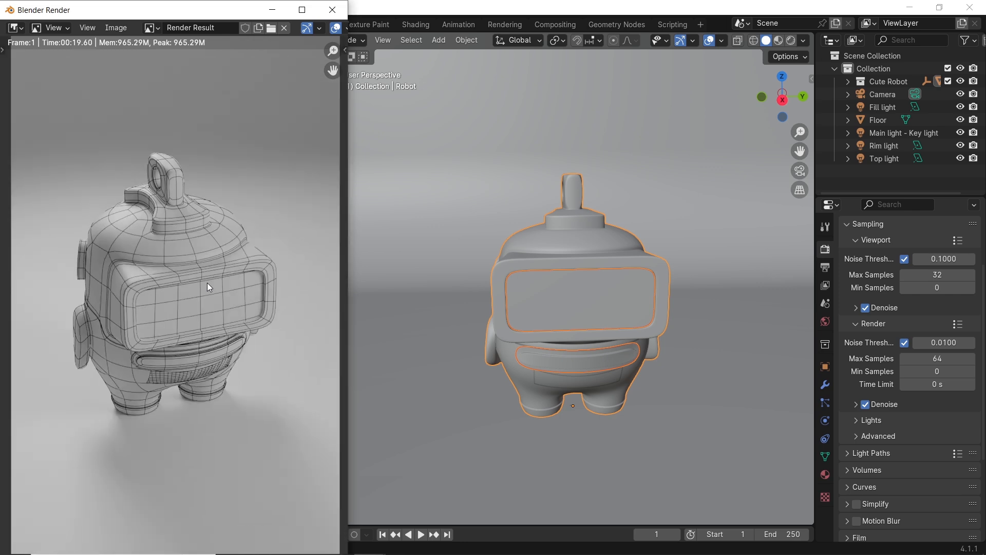
left_click(332, 9)
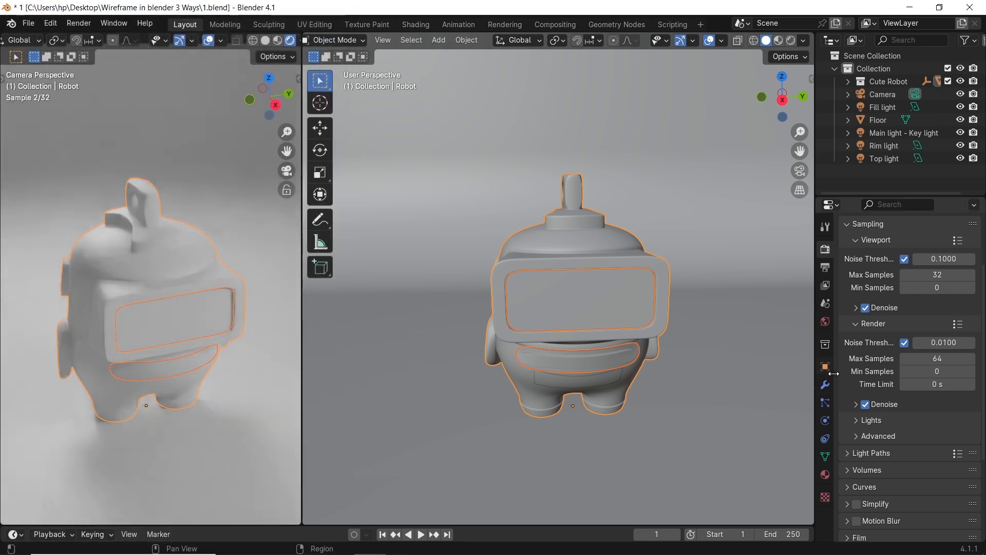
- Add a Grease Pencil Stroke object to the scene
mouse_move(601, 306)
middle_mouse_down()
mouse_move(585, 321)
mouse_move(571, 216)
middle_mouse_up()
scroll(587, 320, "down", 4)
key("shift+a")
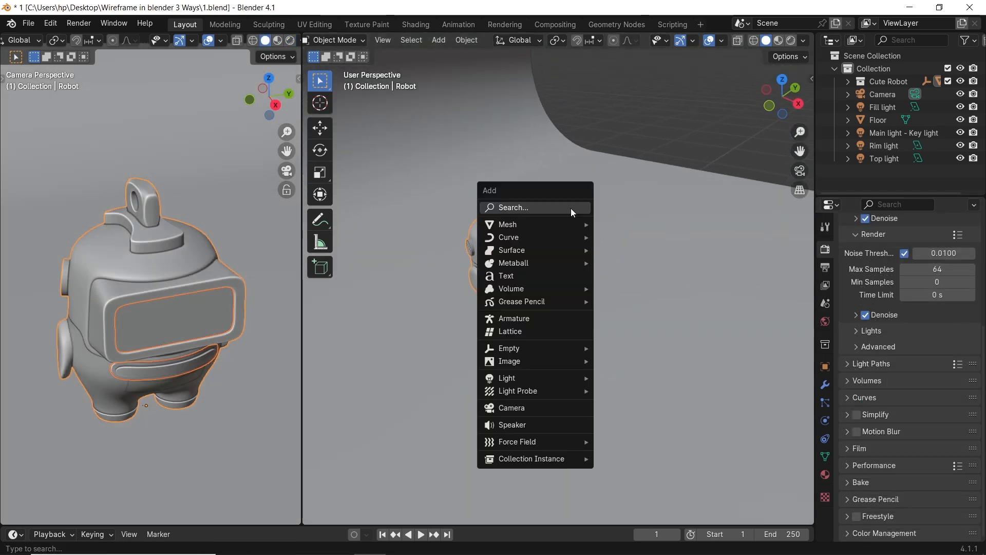
mouse_move(521, 301)
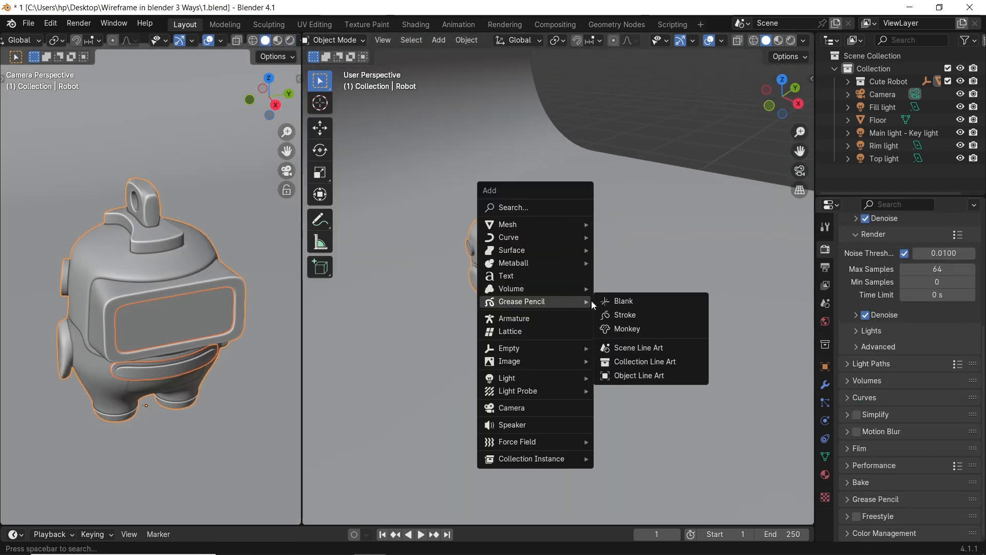
left_click(626, 313)
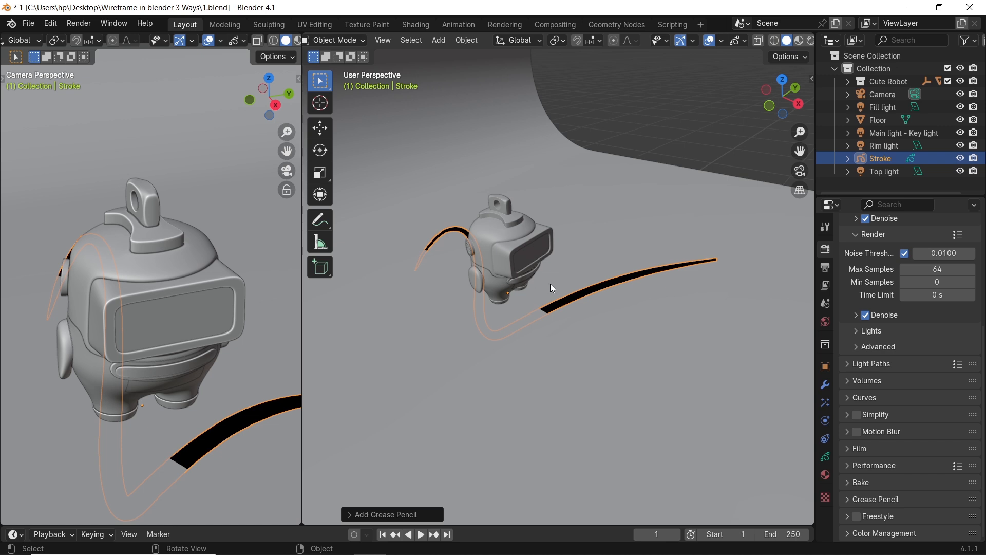
- Move the Stroke object back along the global Y axis, away from the robot
key("g")
key("y")
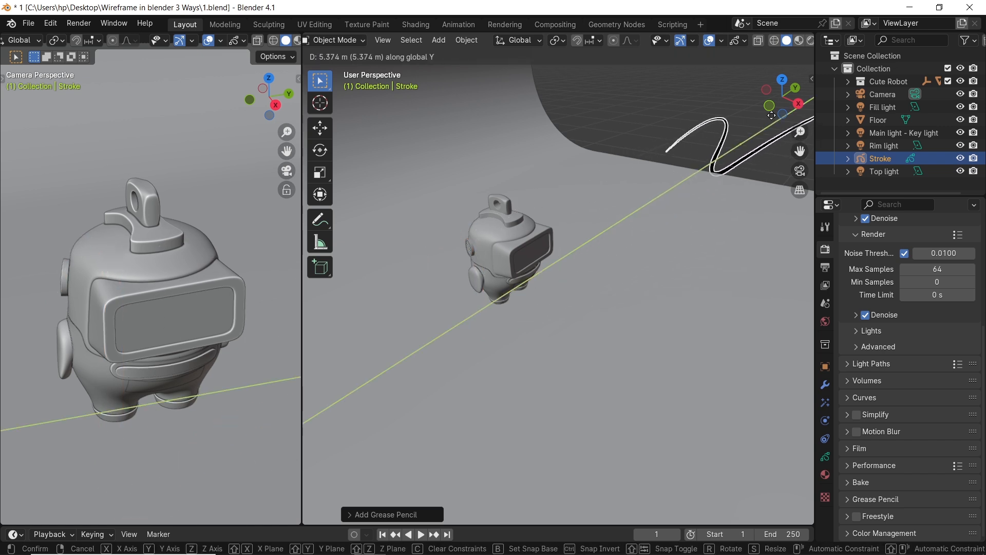
left_click(699, 142)
middle_click_drag(699, 141, 638, 197, "shift")
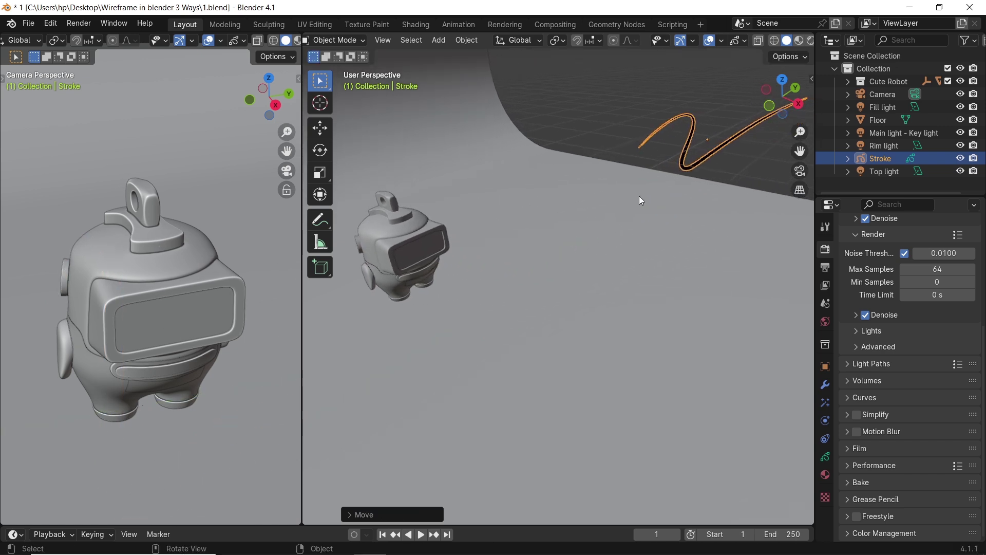
left_click(825, 386)
- Add a Line Art modifier to the Stroke object
left_click(900, 247)
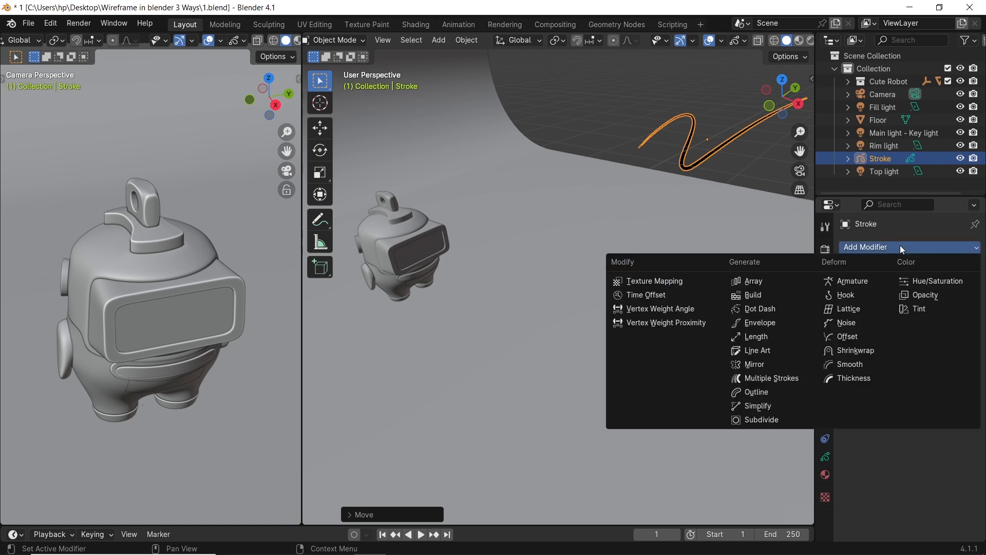
left_click(757, 349)
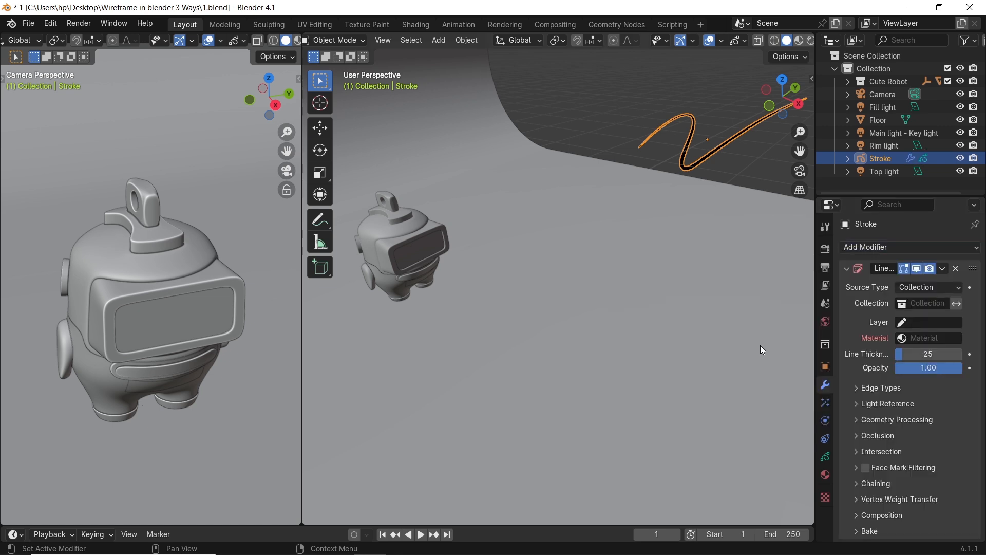
left_click_drag(815, 308, 787, 309)
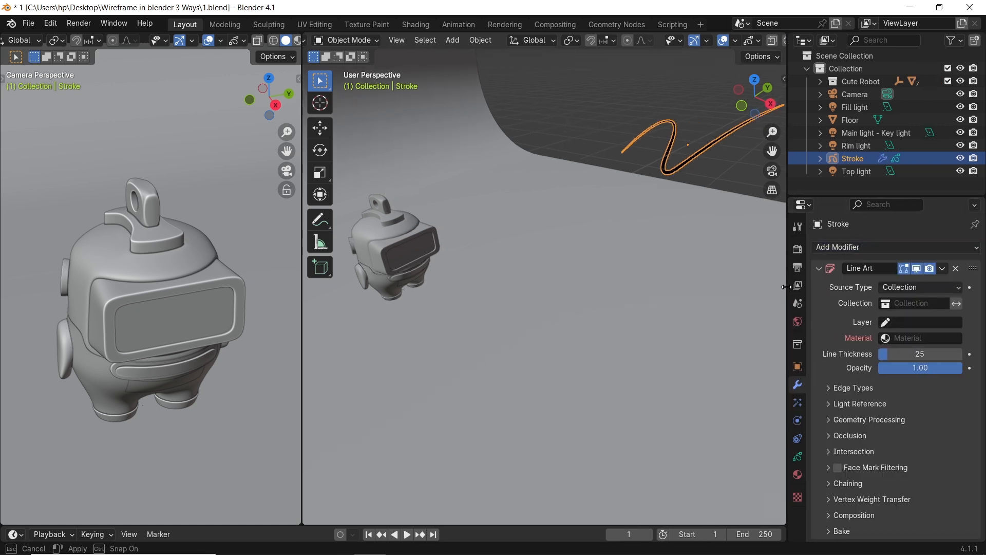
left_click(916, 287)
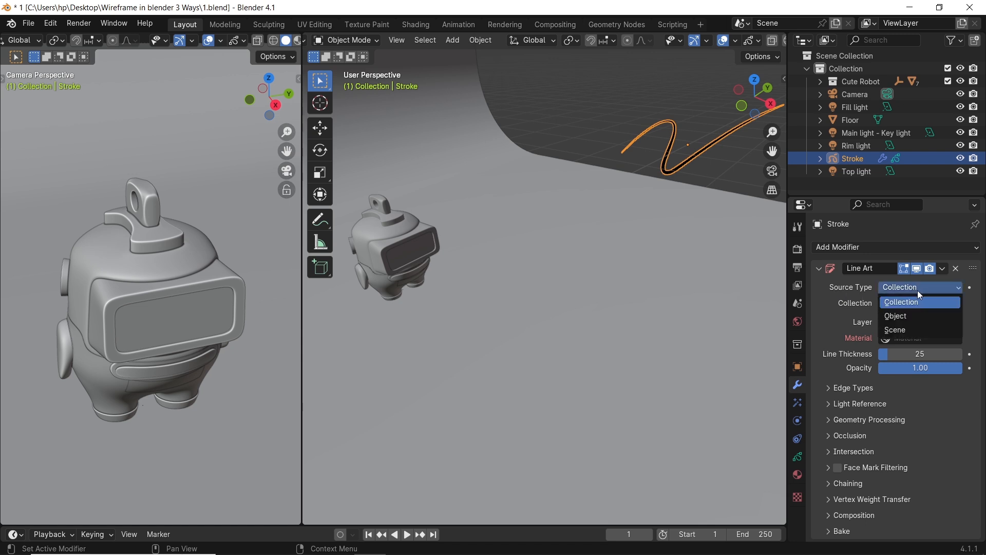
left_click(917, 288)
- Set the Line Art source collection to Cute Robot
left_click(400, 262)
left_click(390, 233)
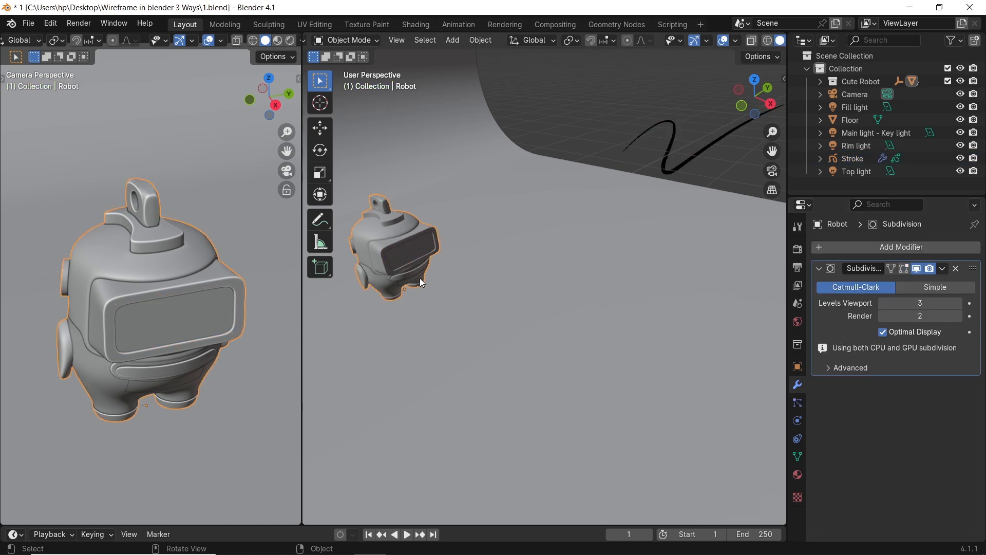
left_click(409, 276)
left_click(851, 81)
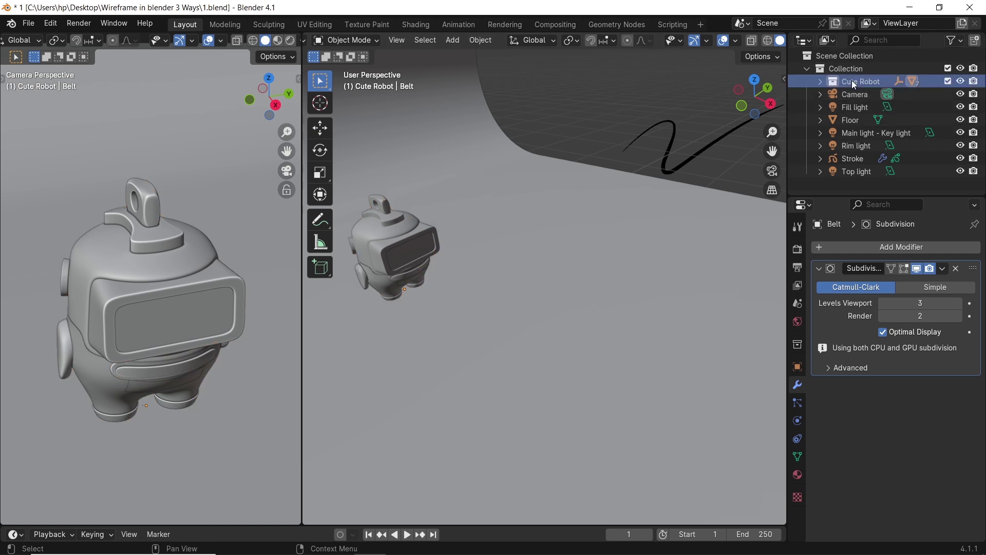
left_click(674, 165)
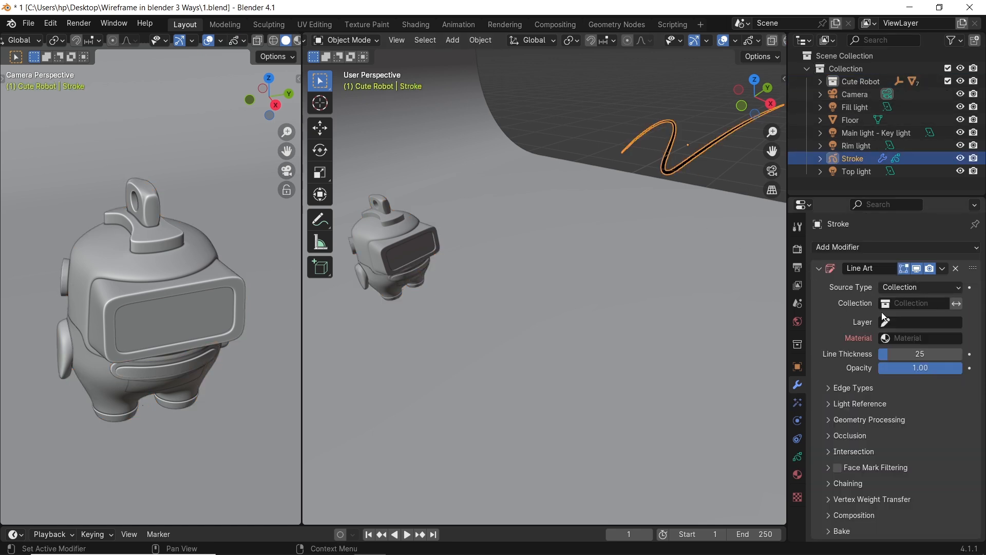
left_click(917, 303)
left_click(897, 329)
- Assign the line art to the Colors layer with the Black.001 material
left_click(917, 322)
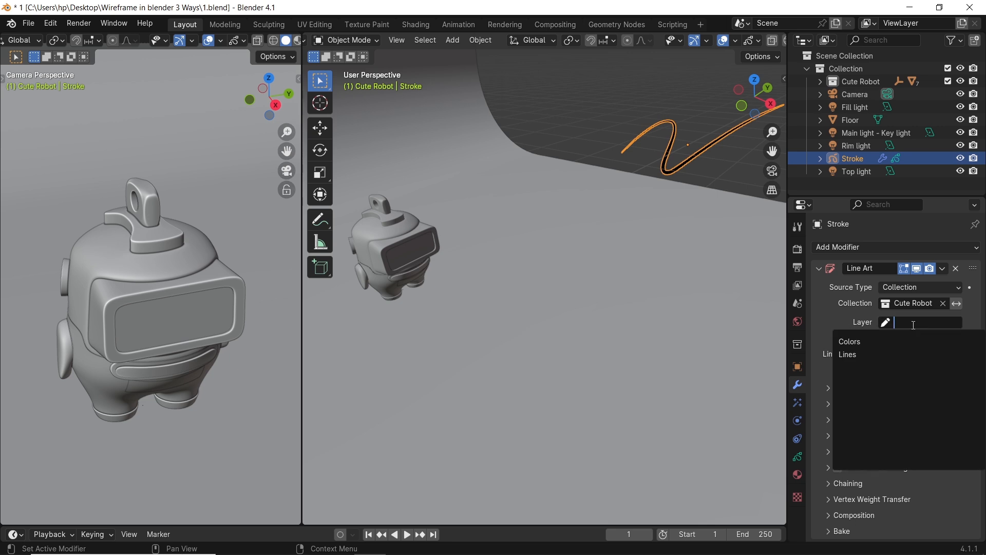
left_click(897, 340)
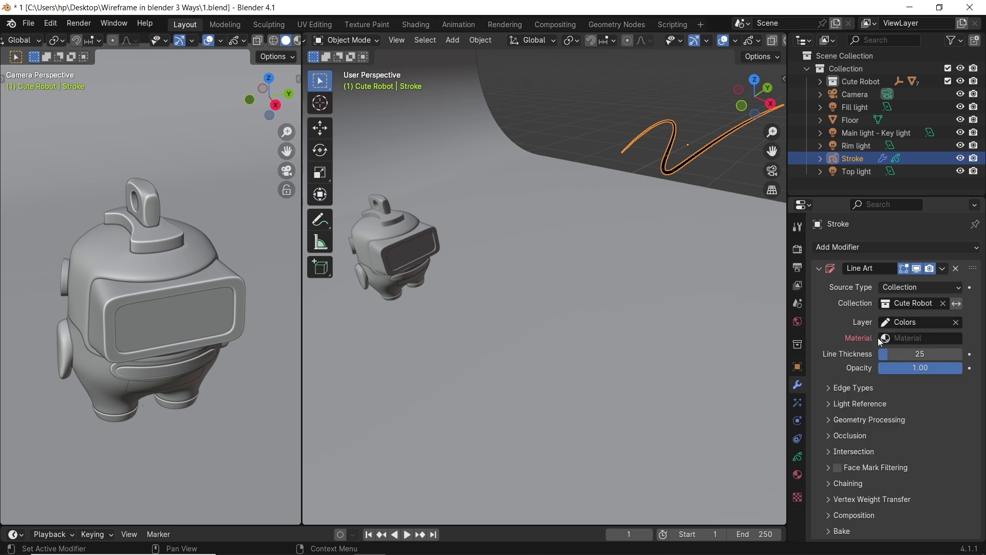
left_click(914, 337)
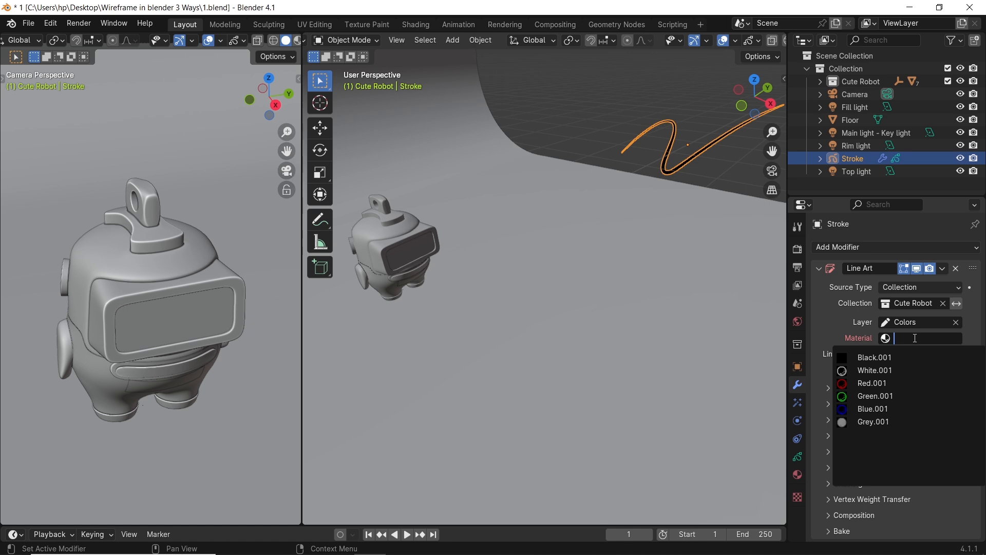
left_click(897, 357)
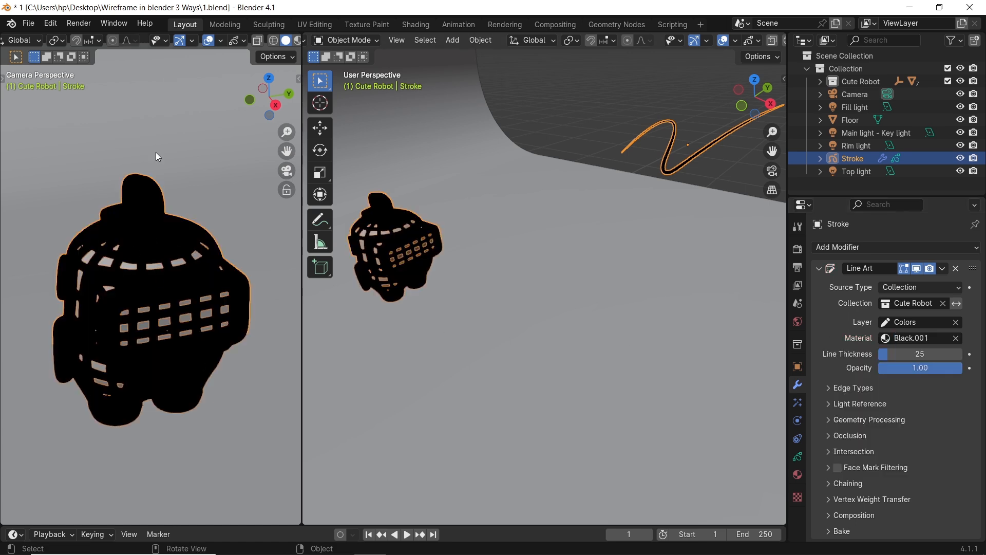
scroll(223, 40, "down", 3)
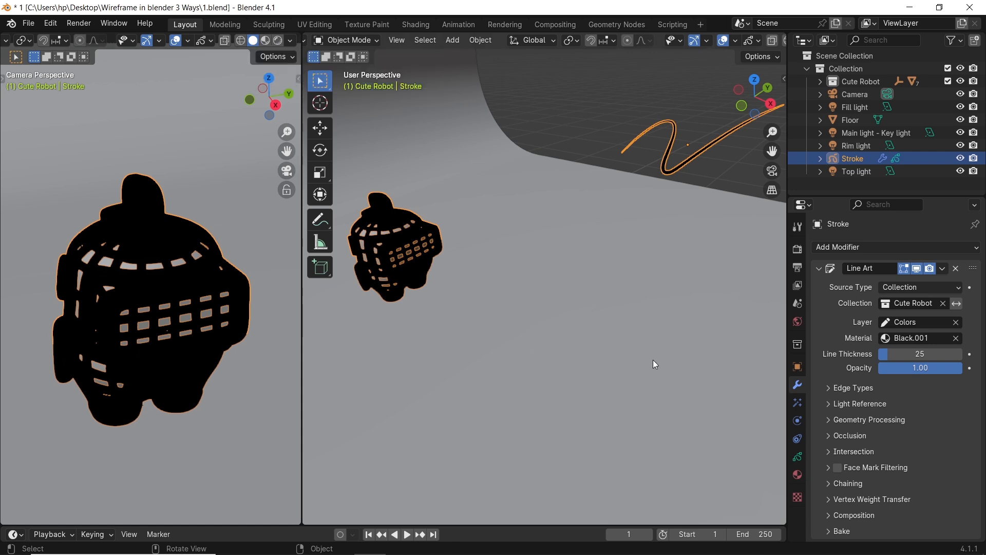
- Set the Line Art line thickness to 1 and opacity to 1
double_click(920, 353)
type("1")
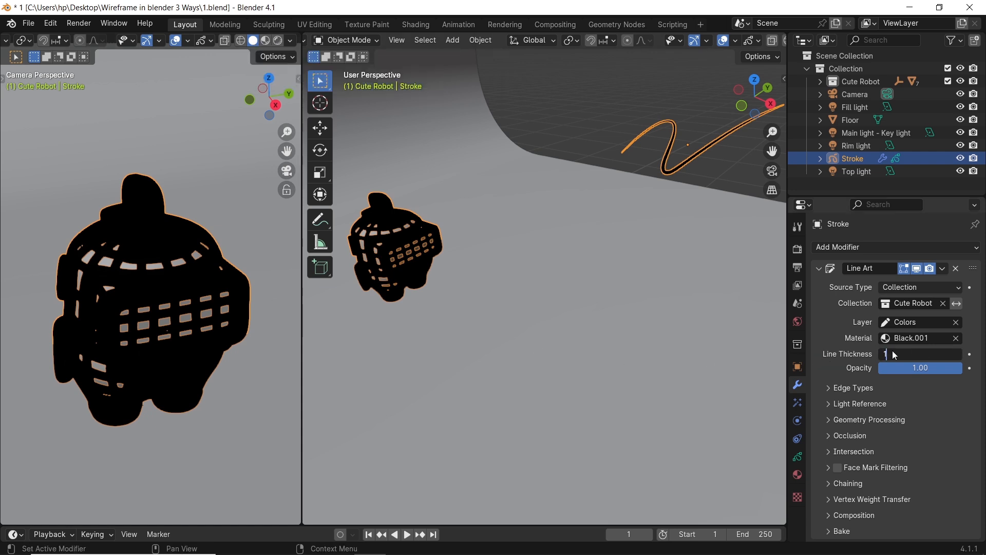
key("Return")
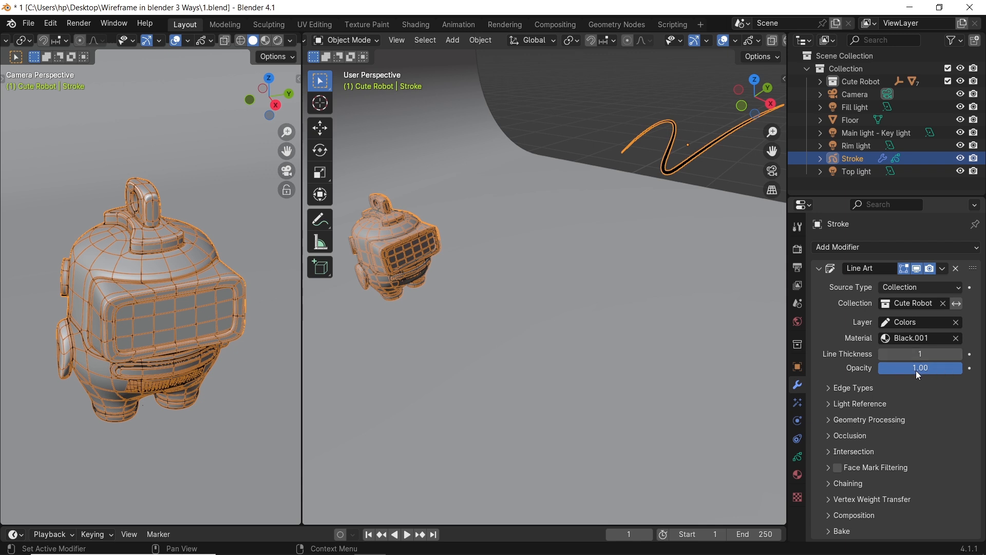
left_click_drag(917, 370, 940, 367)
double_click(938, 368)
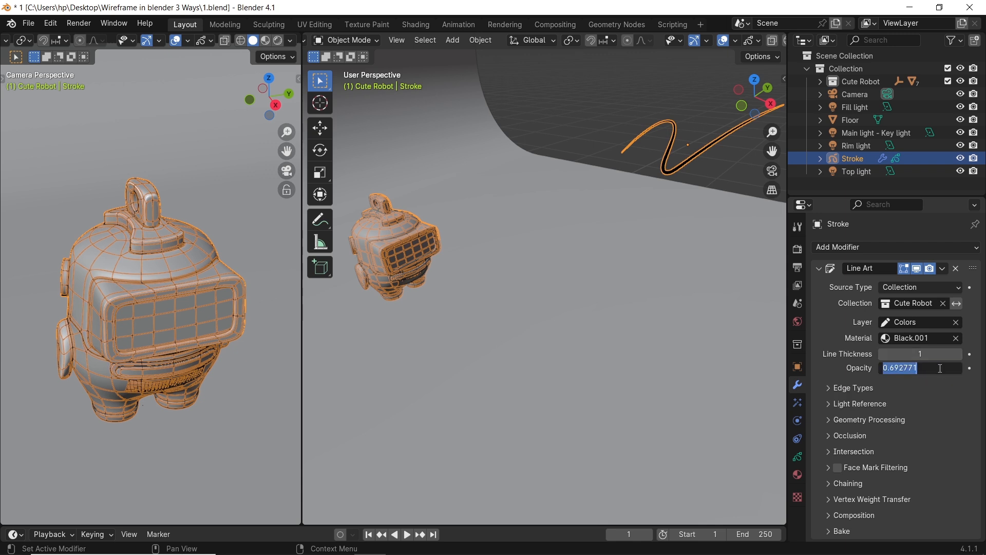
type("1")
key("Return")
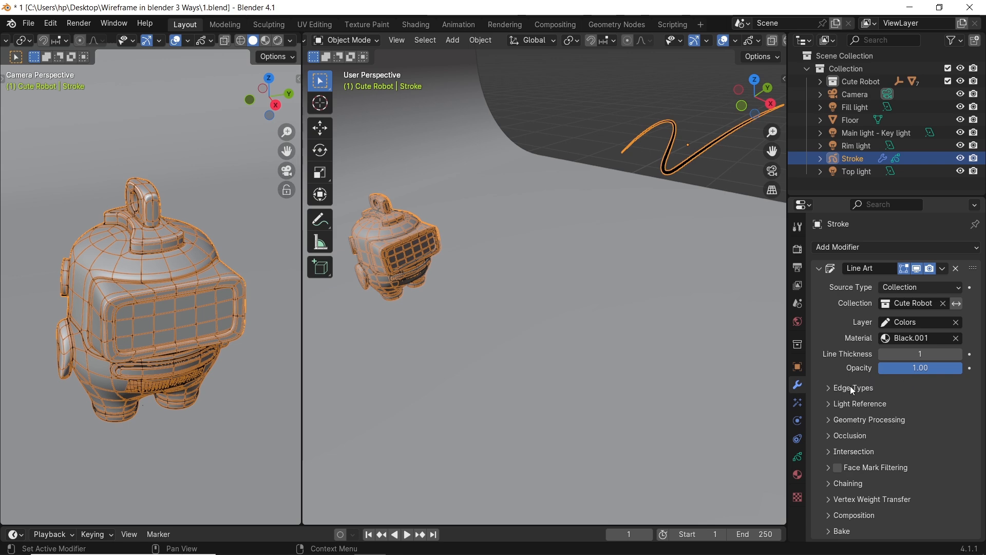
left_click(850, 386)
scroll(861, 383, "down", 3)
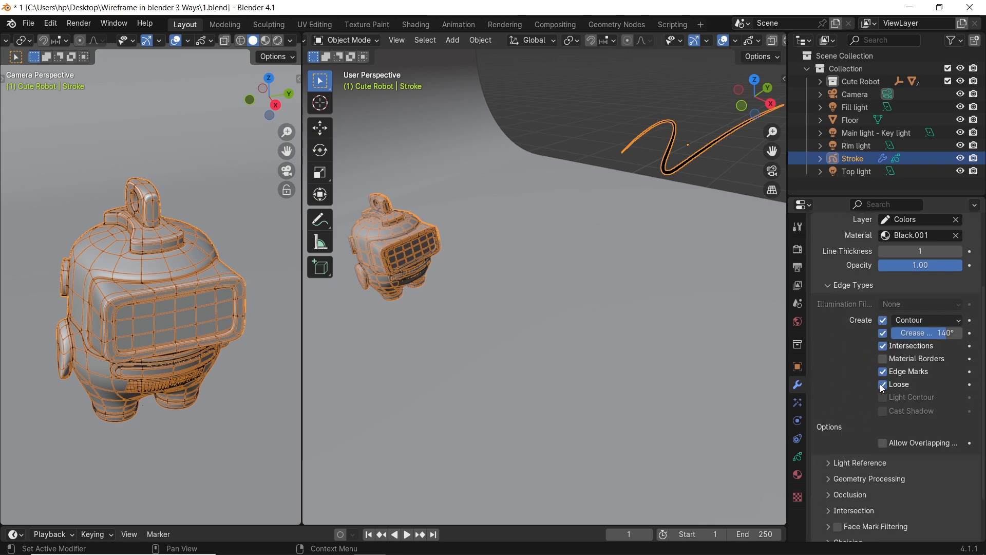
- Disable Loose, Crease and Intersection edge types so only contour and edge-mark lines remain, then show View Layer properties
left_click(883, 386)
left_click(883, 334)
left_click(799, 285)
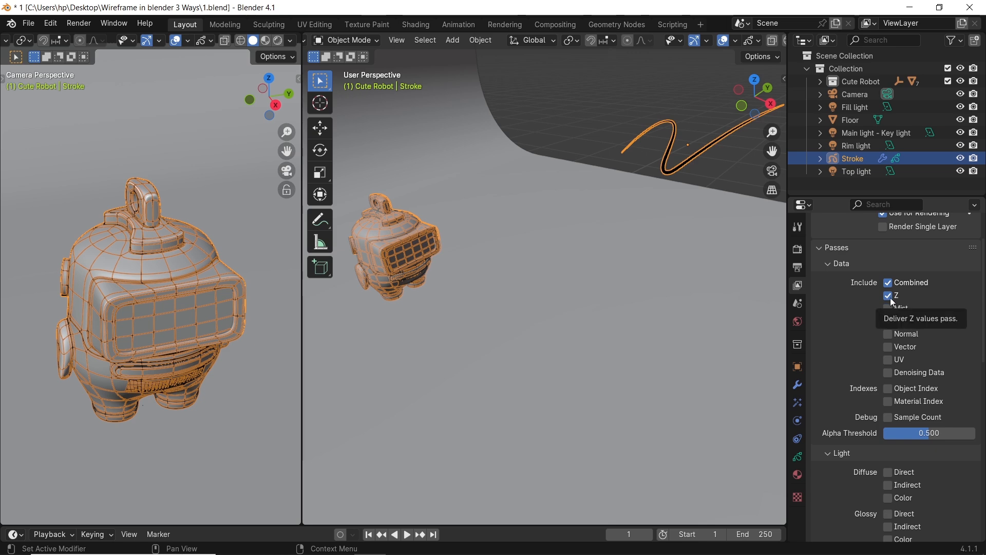
- Render the image and inspect the thin line-art wireframe over the robot
left_click(79, 23)
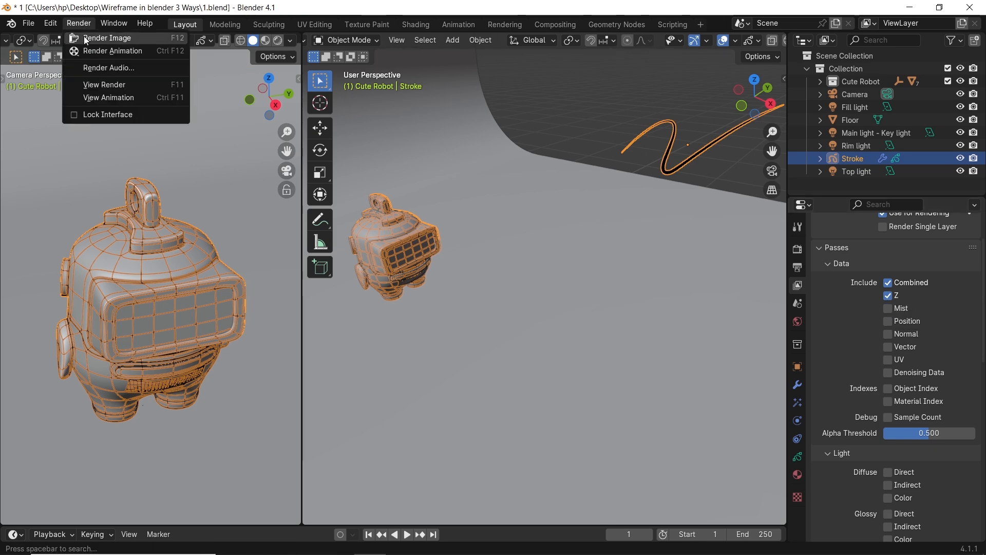
left_click(86, 38)
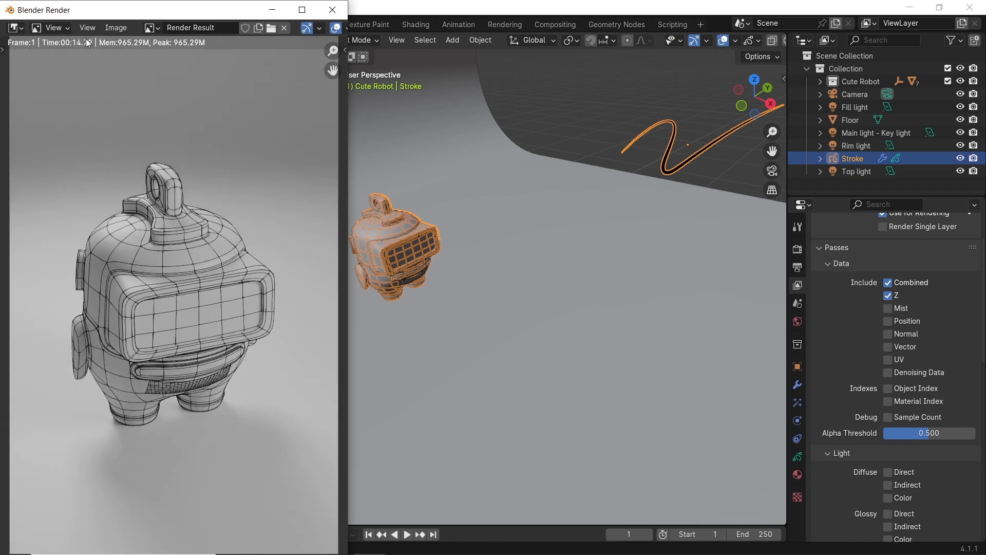
scroll(150, 288, "up", 2)
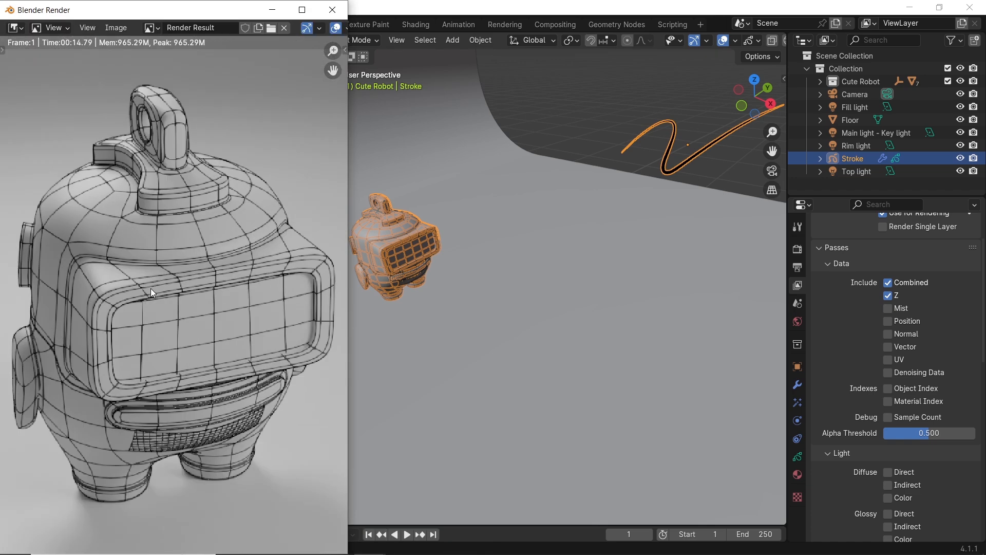
left_click_drag(68, 265, 61, 256)
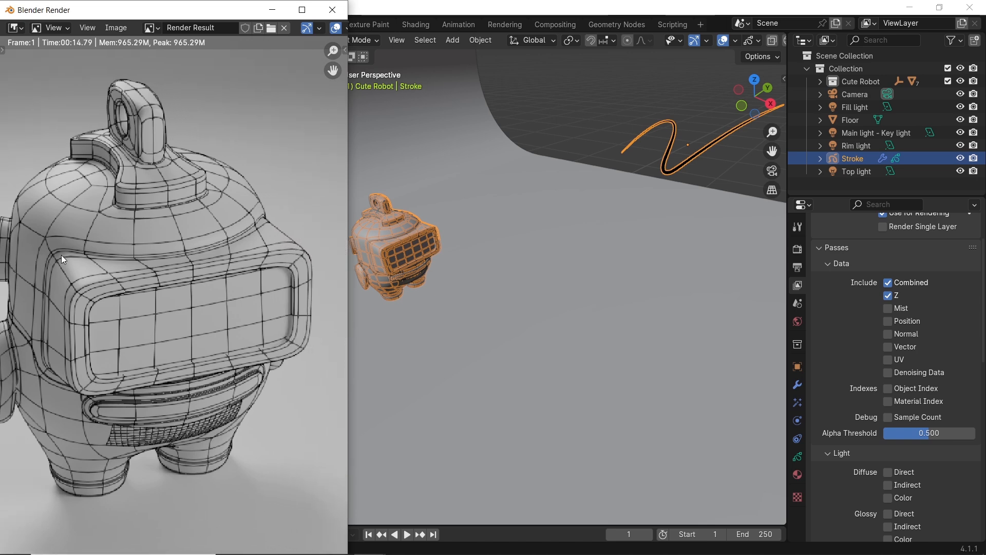
scroll(95, 254, "down", 3)
scroll(95, 253, "up", 2)
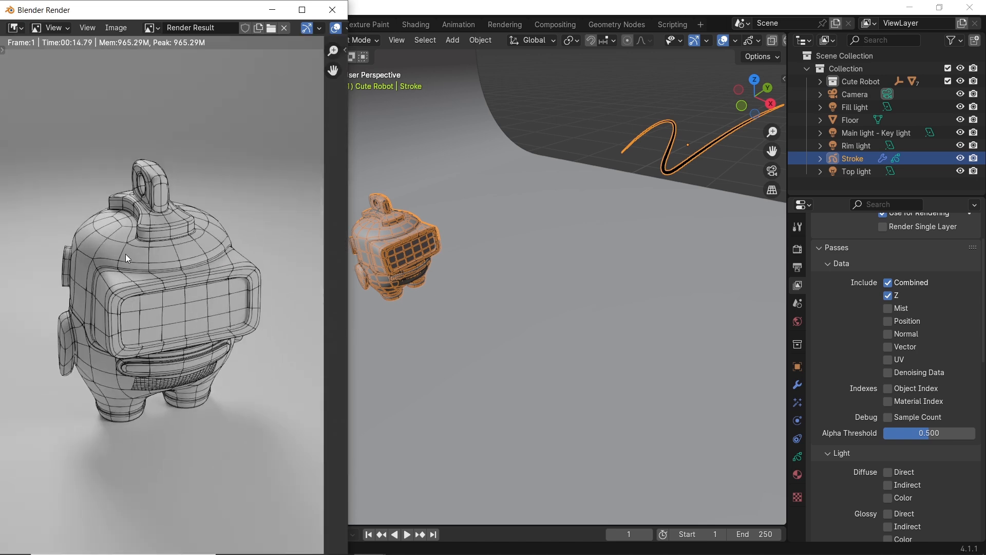